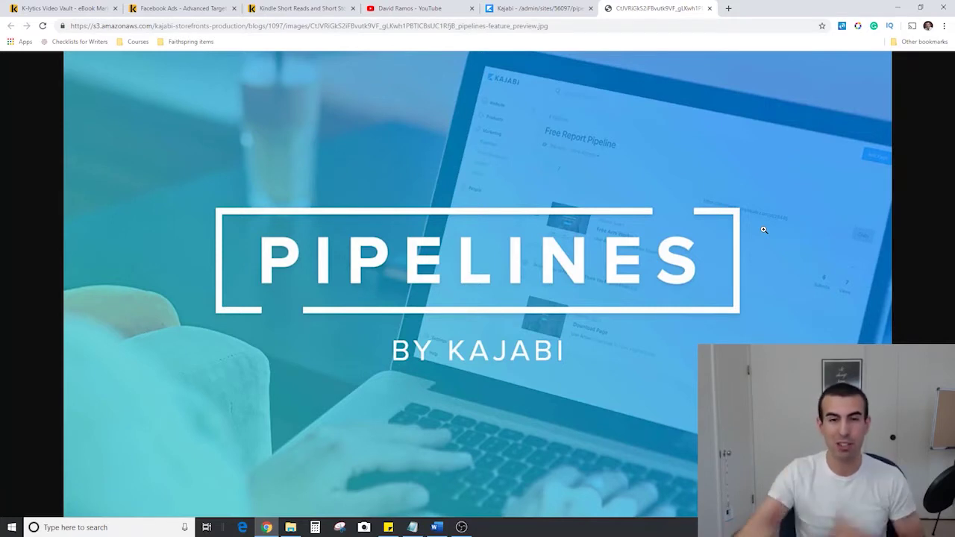
click(525, 8)
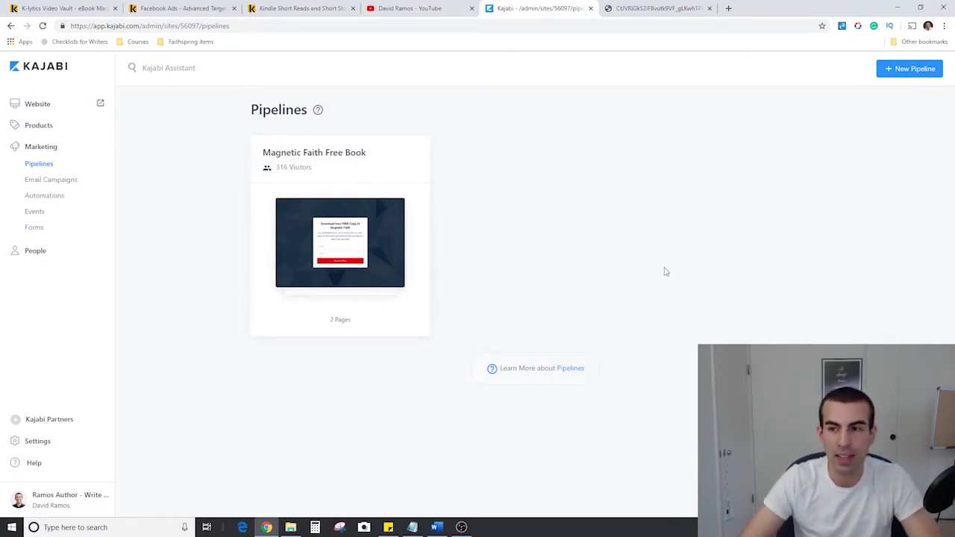
Step: Open the pipeline blueprint gallery, browse it, and preview the Free Book OVO blueprint
click(896, 70)
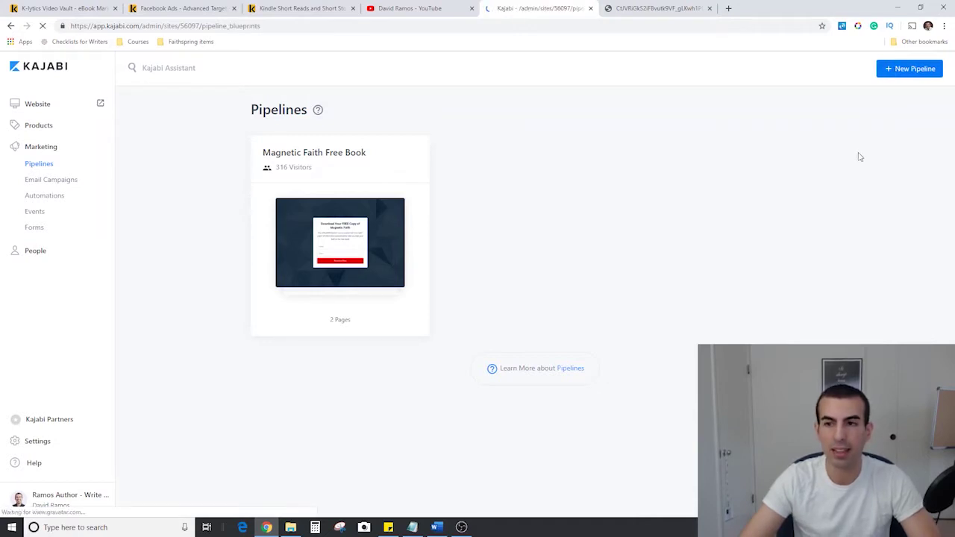
scroll(872, 149, down, 1)
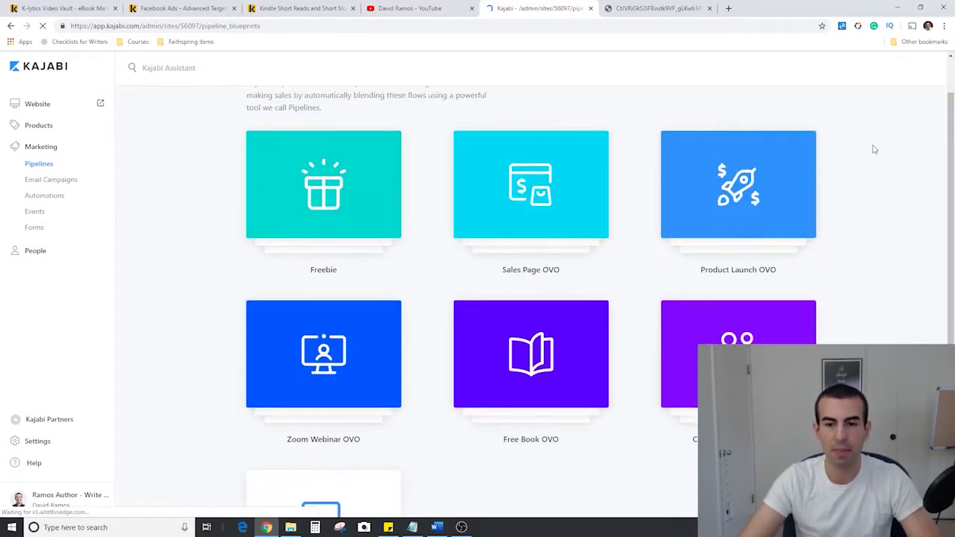
scroll(873, 149, down, 1)
scroll(875, 155, up, 2)
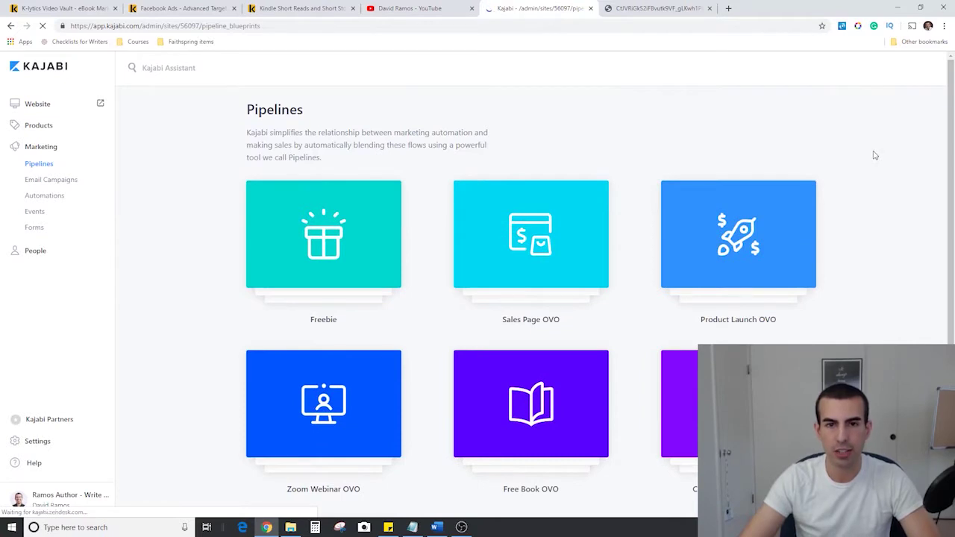
scroll(872, 153, down, 1)
scroll(872, 153, up, 1)
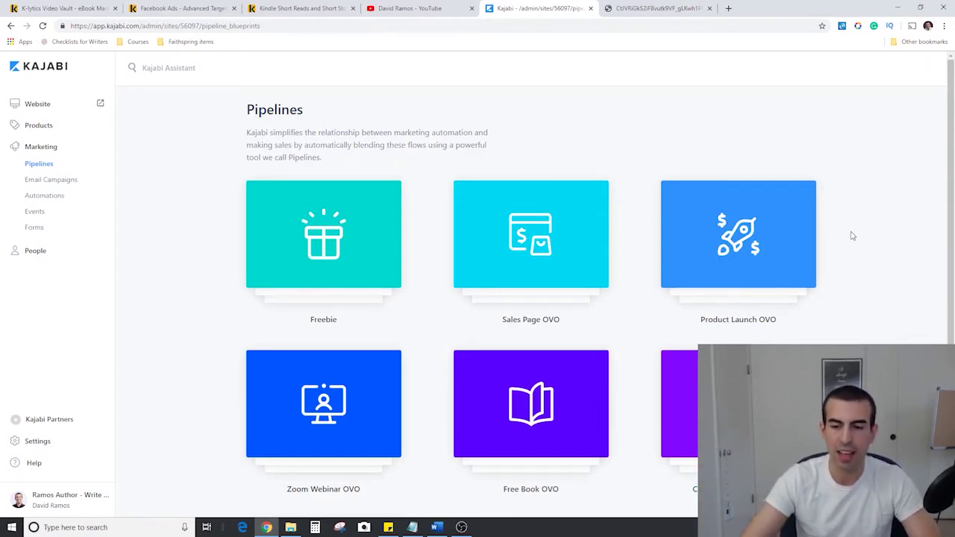
click(532, 419)
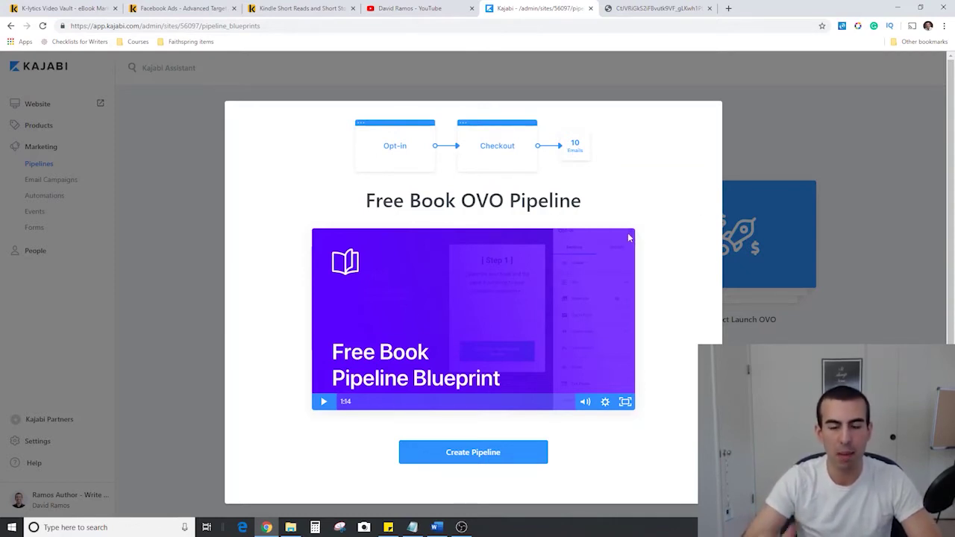
click(737, 161)
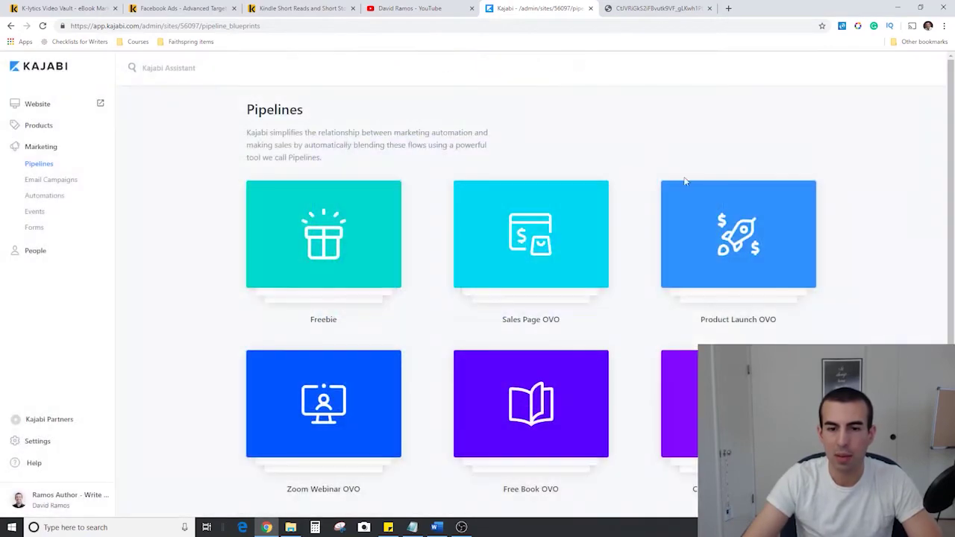
Step: Expand Legacy Pipelines and browse templates such as Free Report, Webinar and Product Launch
scroll(634, 208, down, 1)
scroll(633, 208, down, 2)
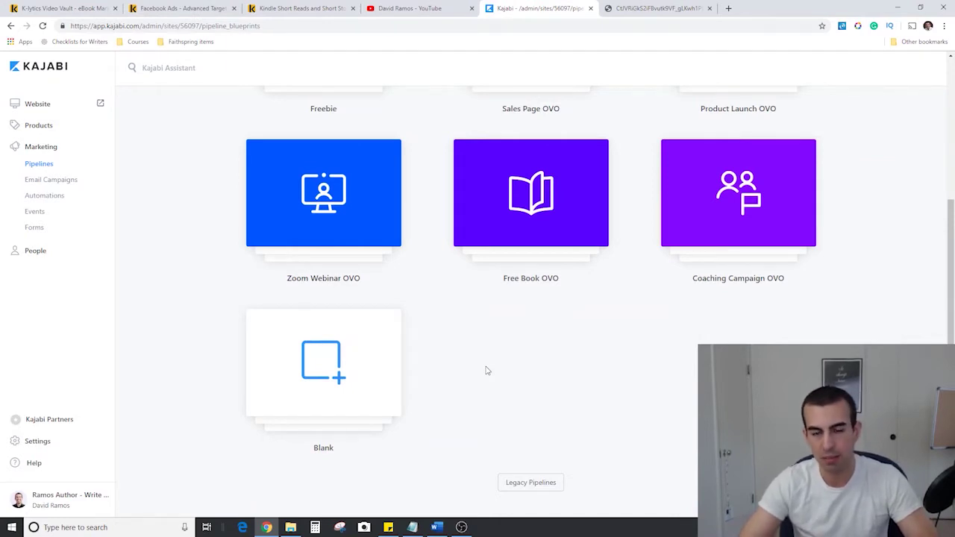
click(542, 485)
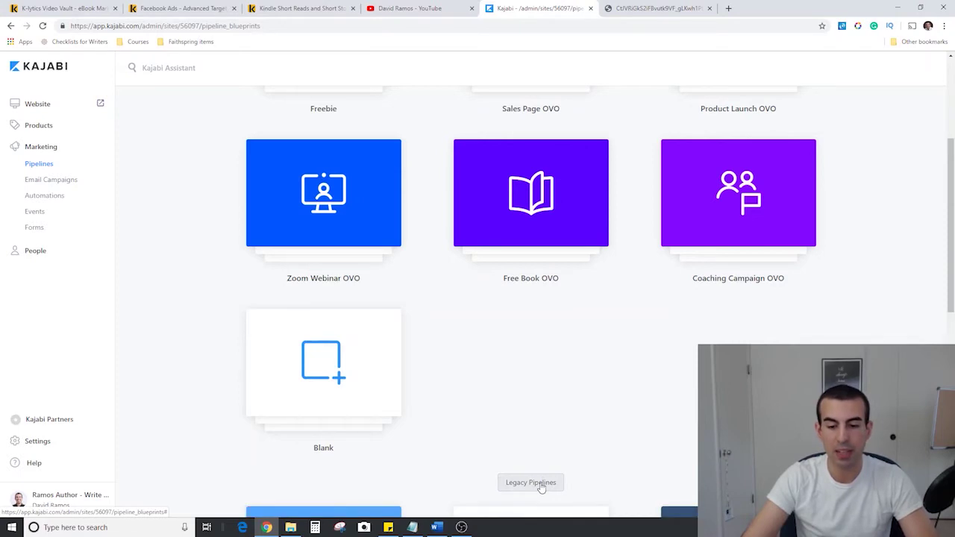
scroll(631, 418, down, 3)
scroll(631, 420, down, 1)
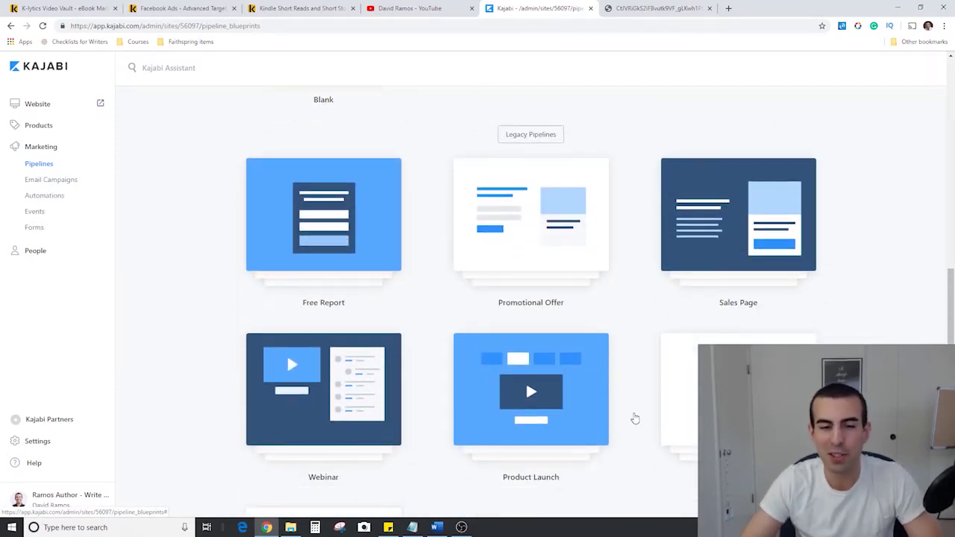
scroll(634, 419, down, 1)
scroll(634, 418, up, 1)
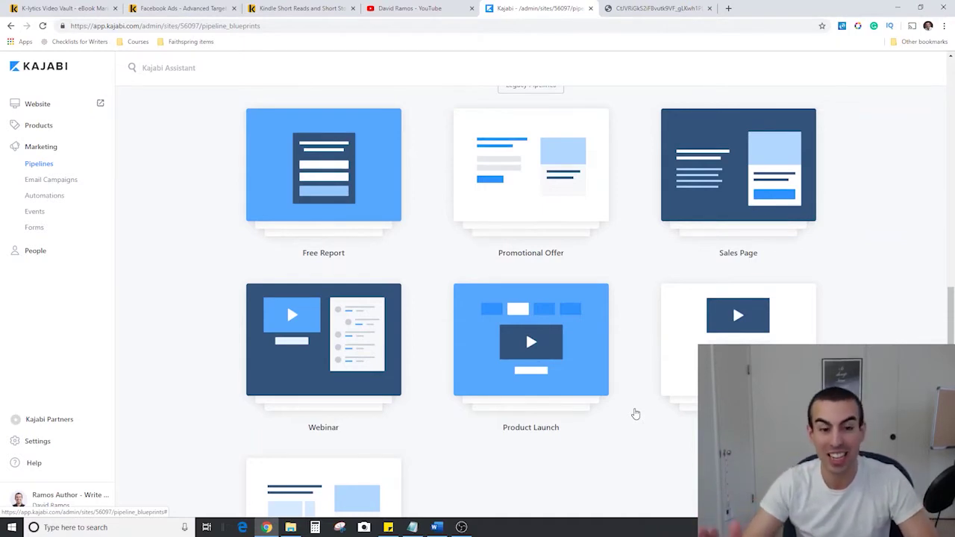
scroll(634, 412, down, 1)
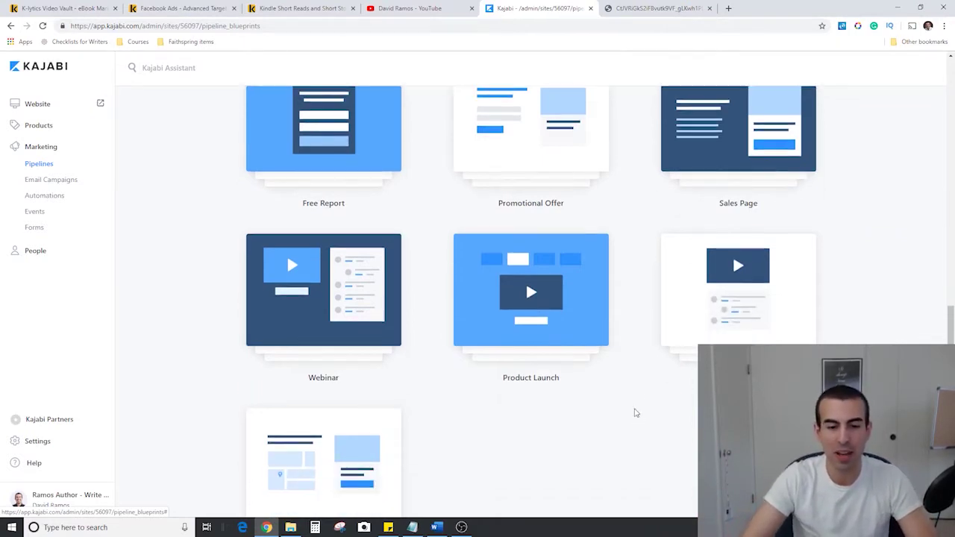
scroll(582, 336, down, 1)
Step: Preview the legacy Product Launch blueprint's steps, then close the preview with Esc
click(515, 240)
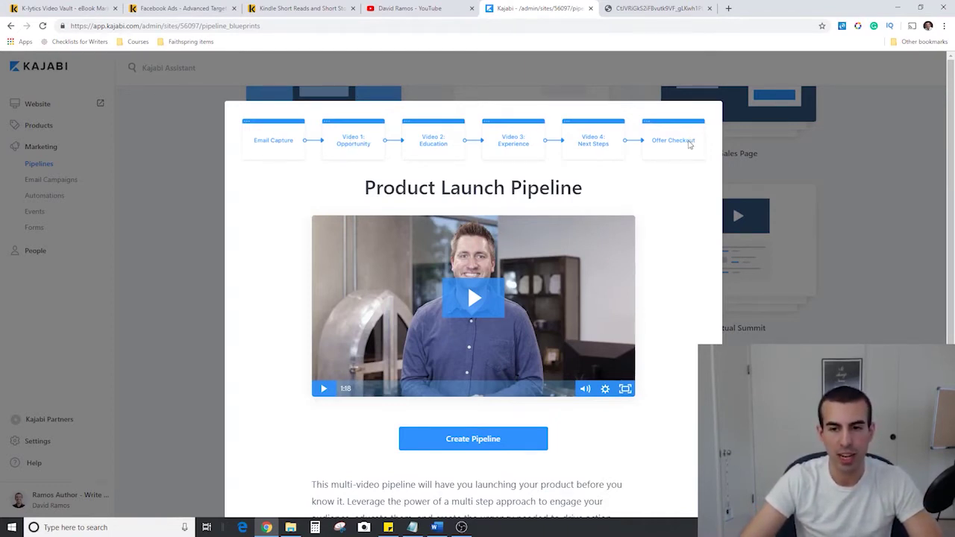
key(Escape)
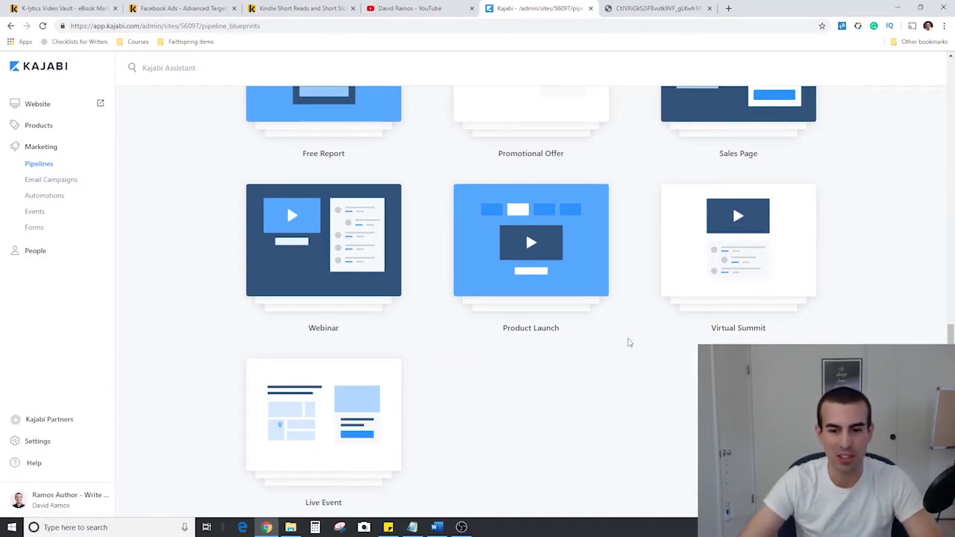
Step: Scroll back to the top and preview the Freebie blueprint, closing and reopening it
scroll(628, 342, up, 4)
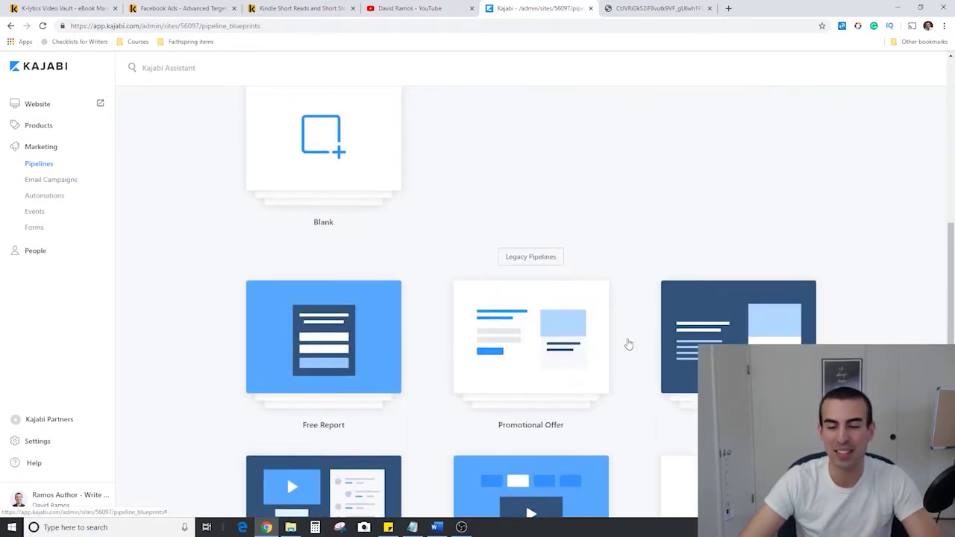
scroll(628, 344, up, 1)
scroll(628, 344, up, 2)
scroll(628, 344, up, 2)
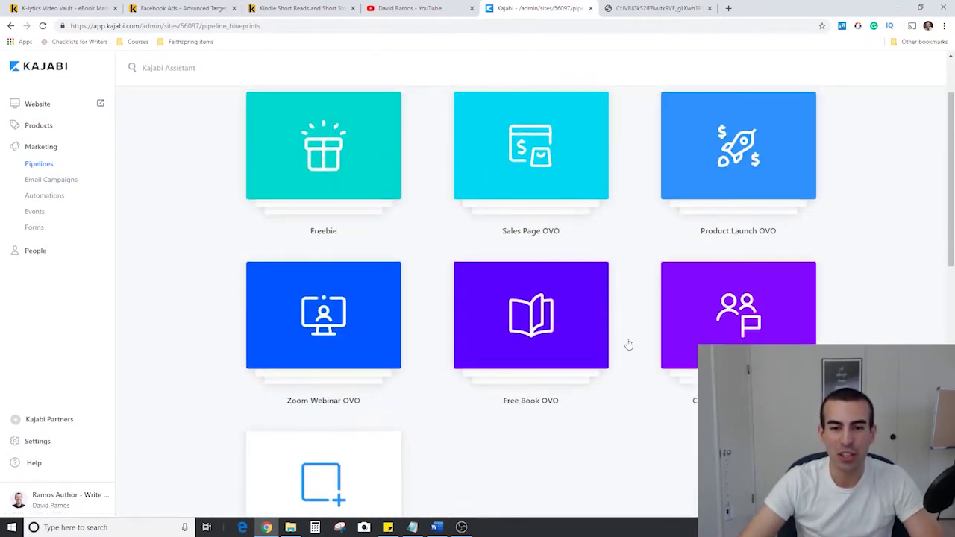
scroll(633, 321, up, 1)
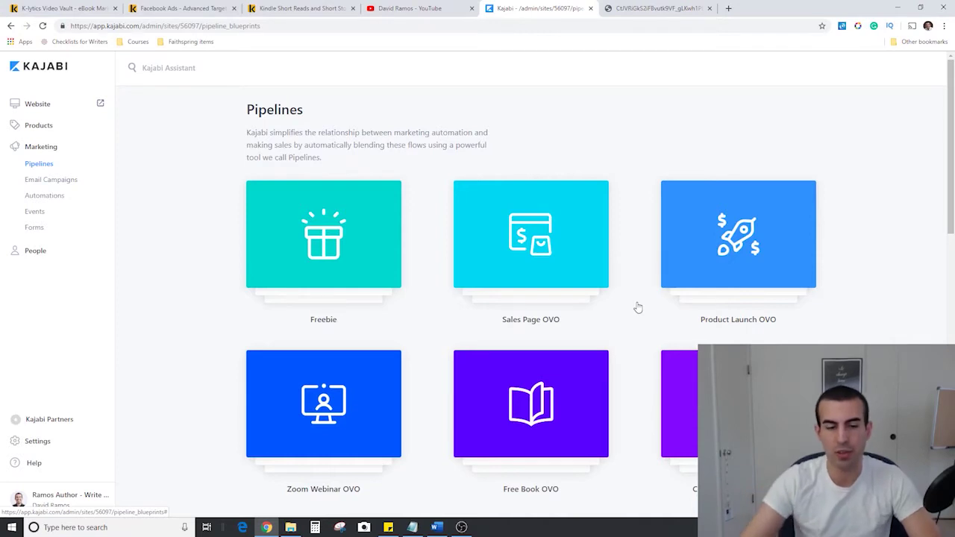
click(333, 246)
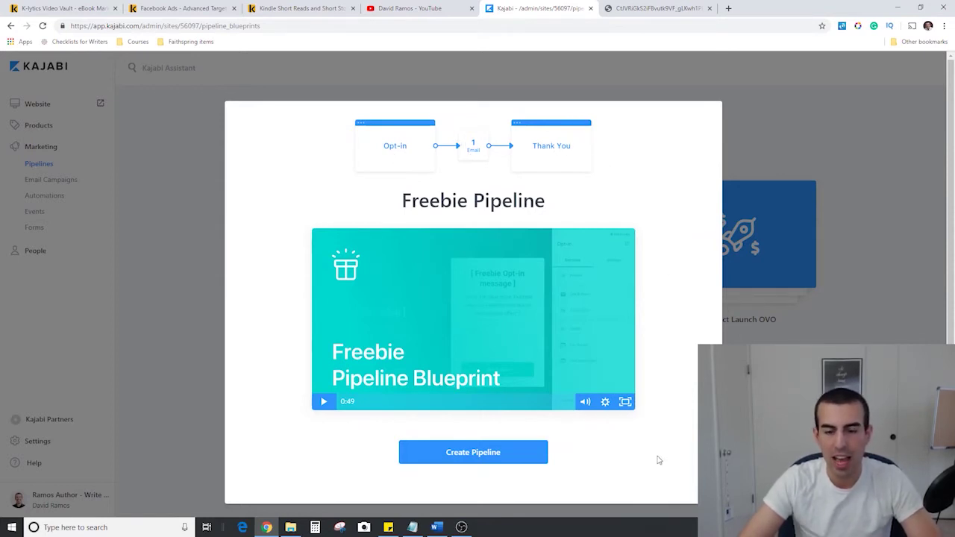
click(776, 151)
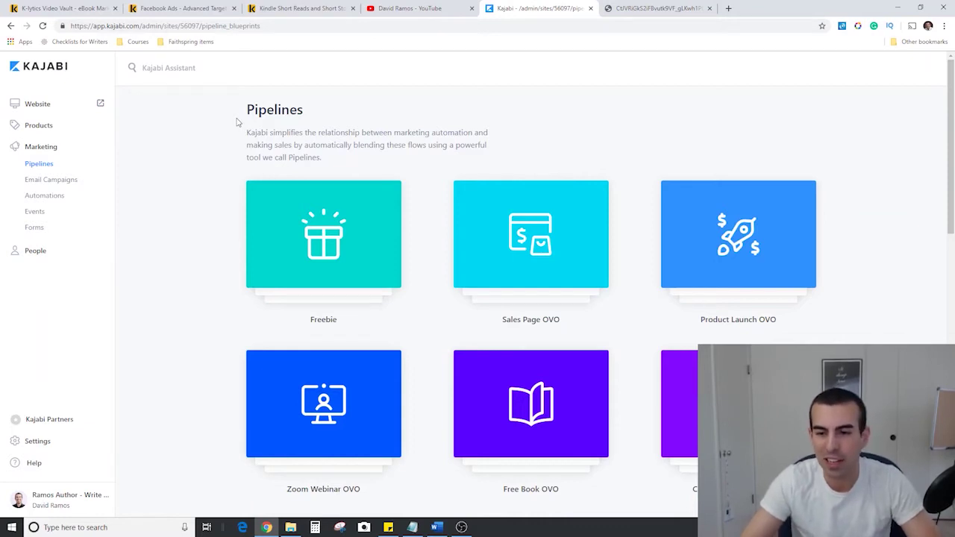
click(394, 248)
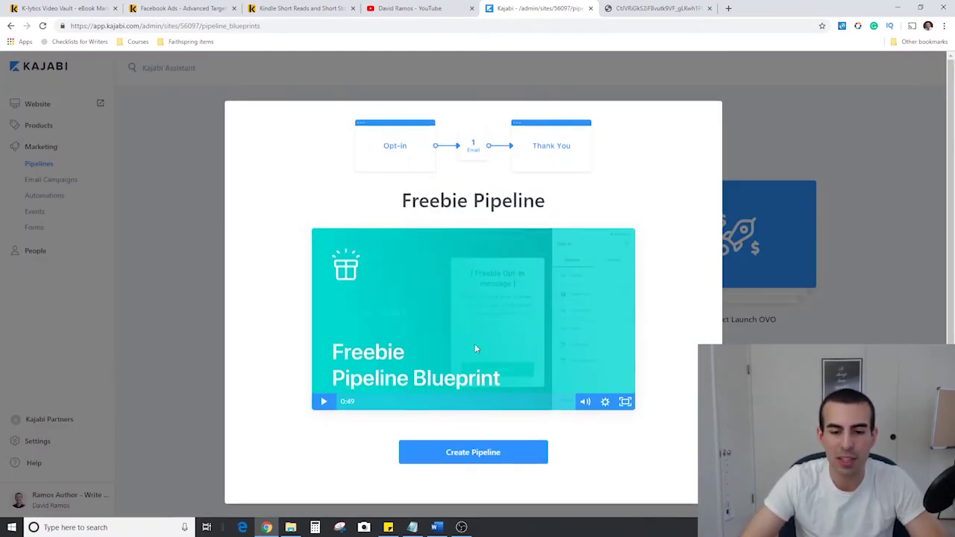
Step: Start a Freebie pipeline, then cancel its setup form
click(485, 454)
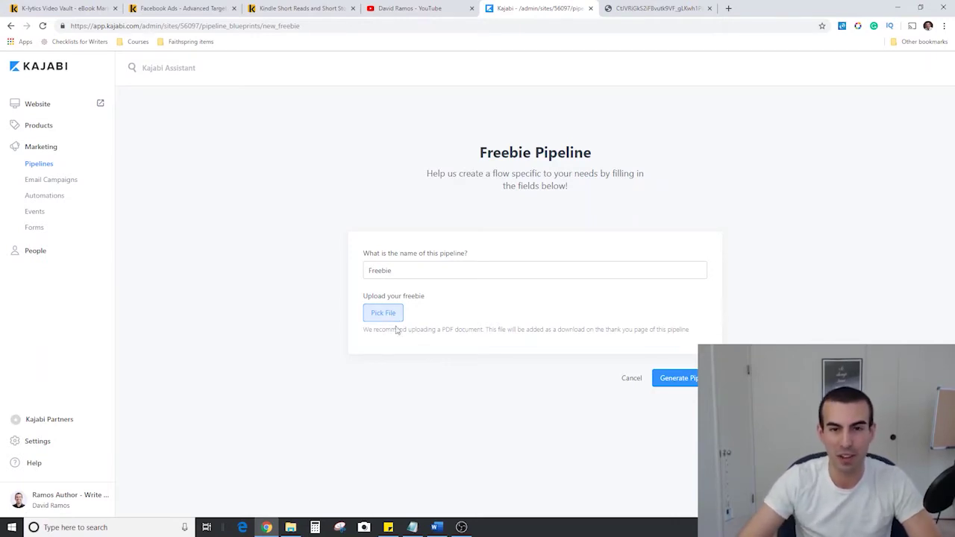
click(629, 379)
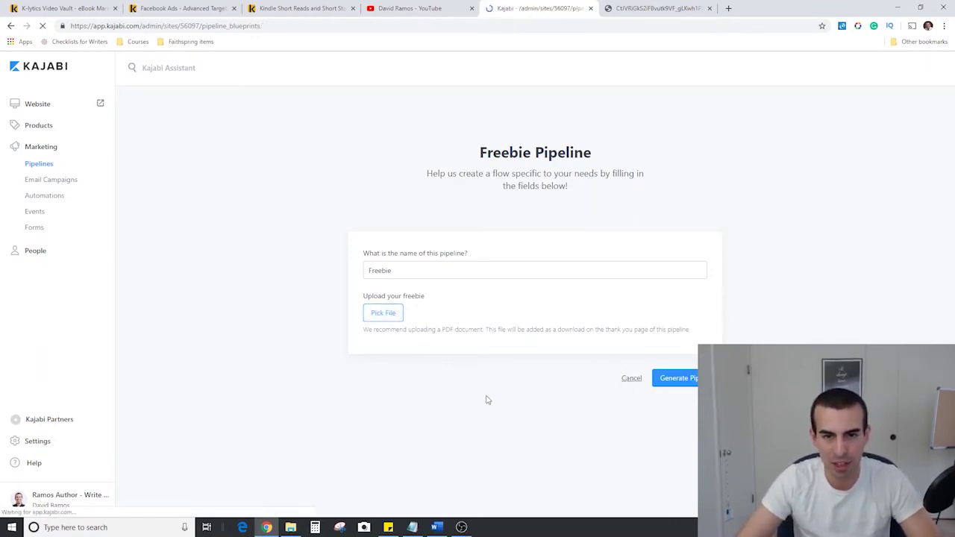
Step: Preview the Sales Page OVO blueprint and create a pipeline from it
scroll(364, 213, down, 1)
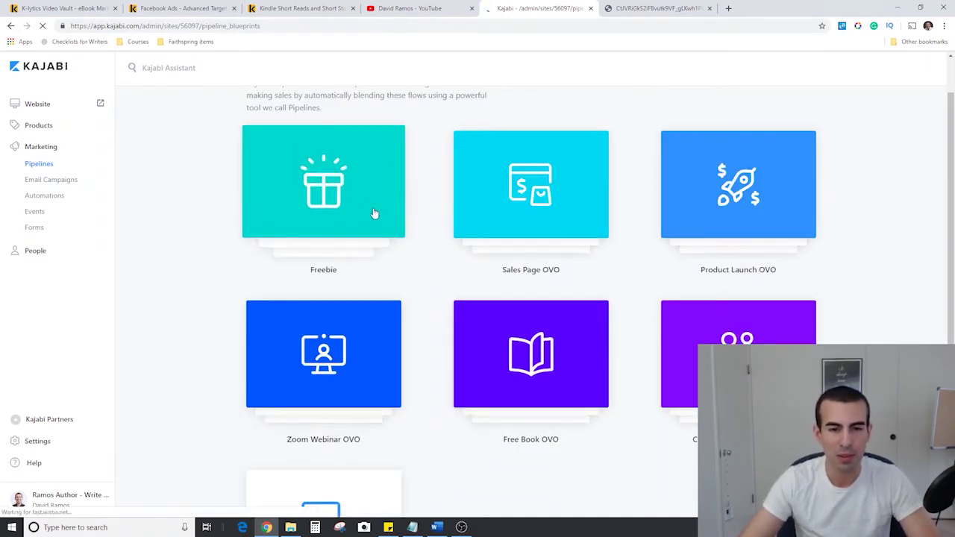
click(550, 192)
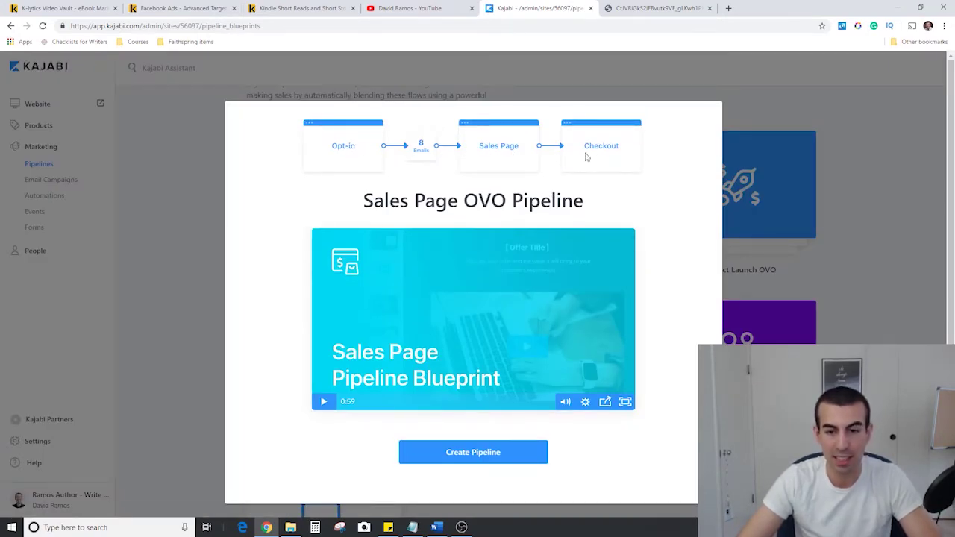
click(897, 173)
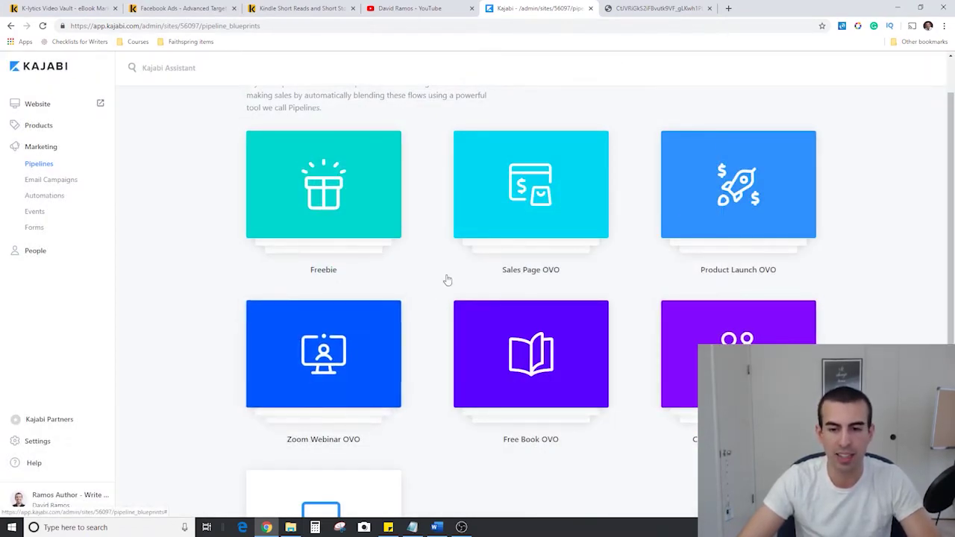
click(517, 193)
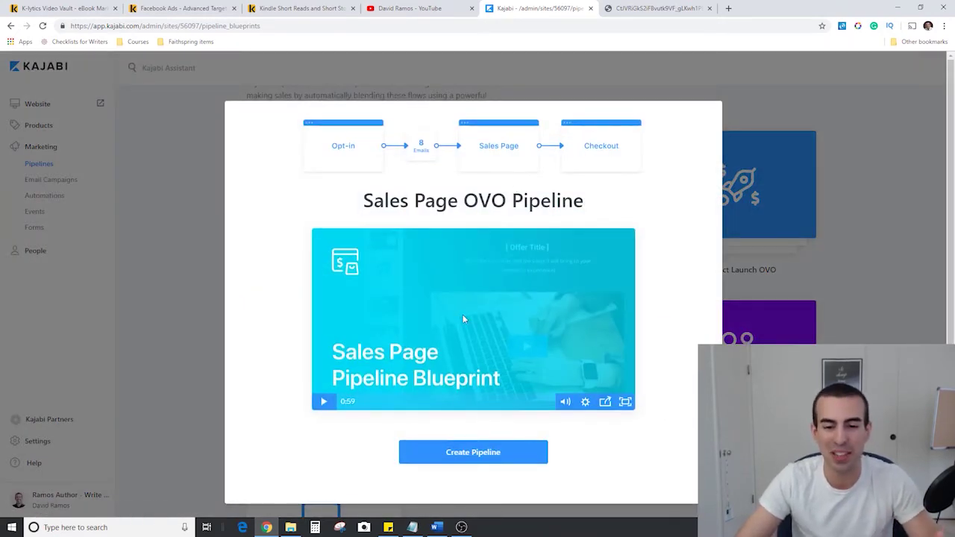
click(478, 457)
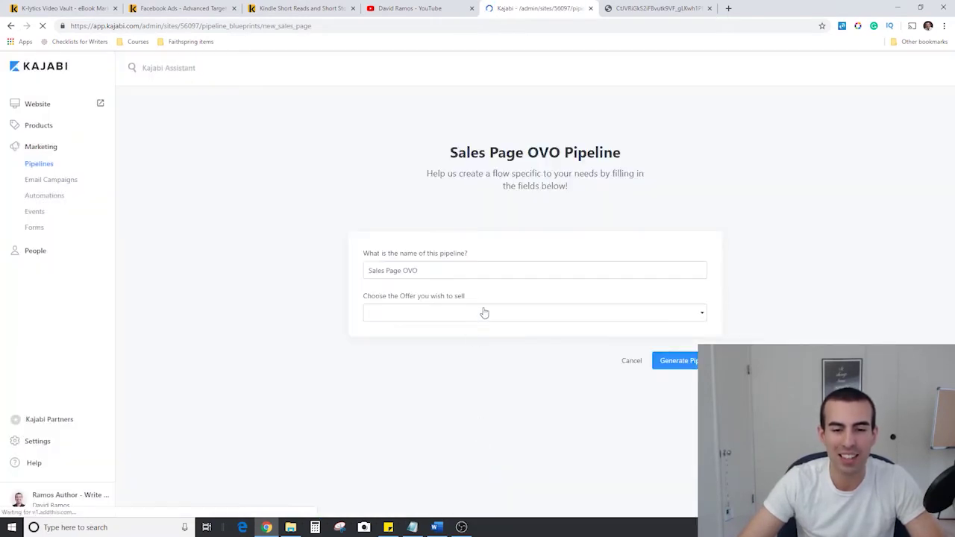
click(484, 312)
Step: Pick 45-Minute 1-on-1 Live Coaching from the offer dropdown
click(489, 294)
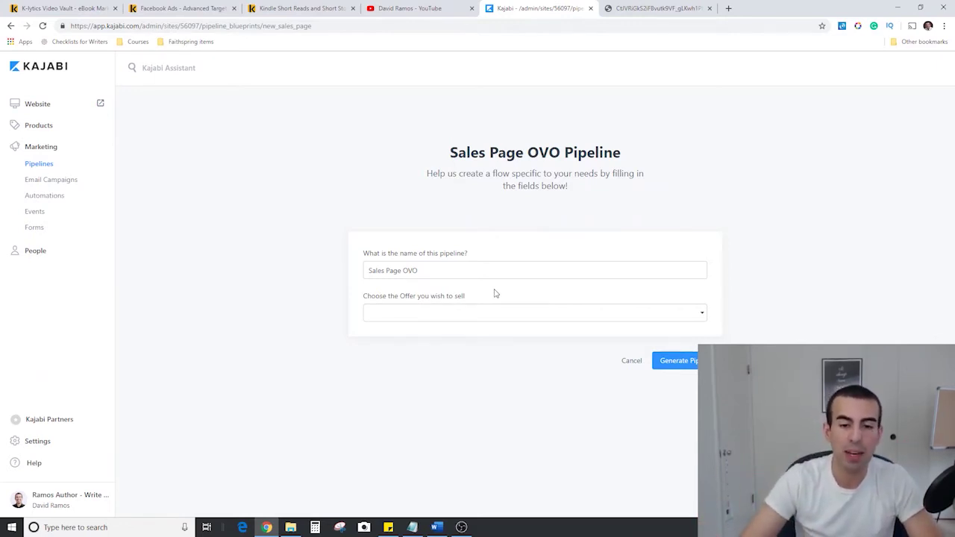
click(490, 313)
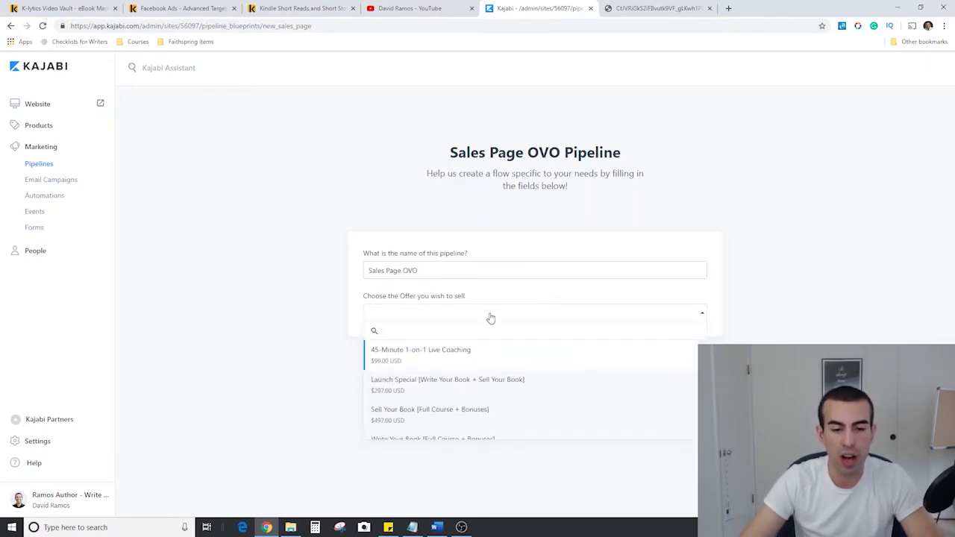
click(476, 361)
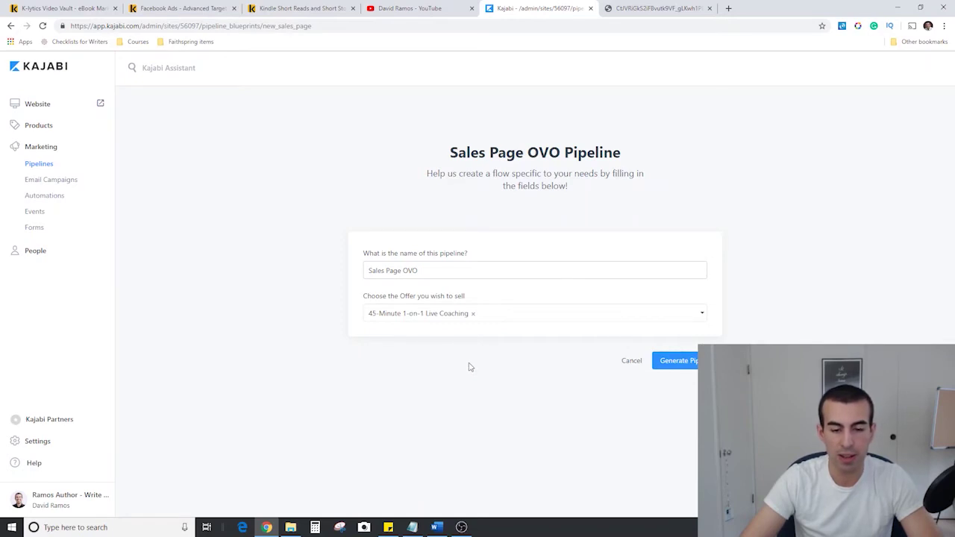
Step: Generate the pipeline and review its Opt-in, 8-email sequence, Sales Page and Offer Checkout
click(675, 360)
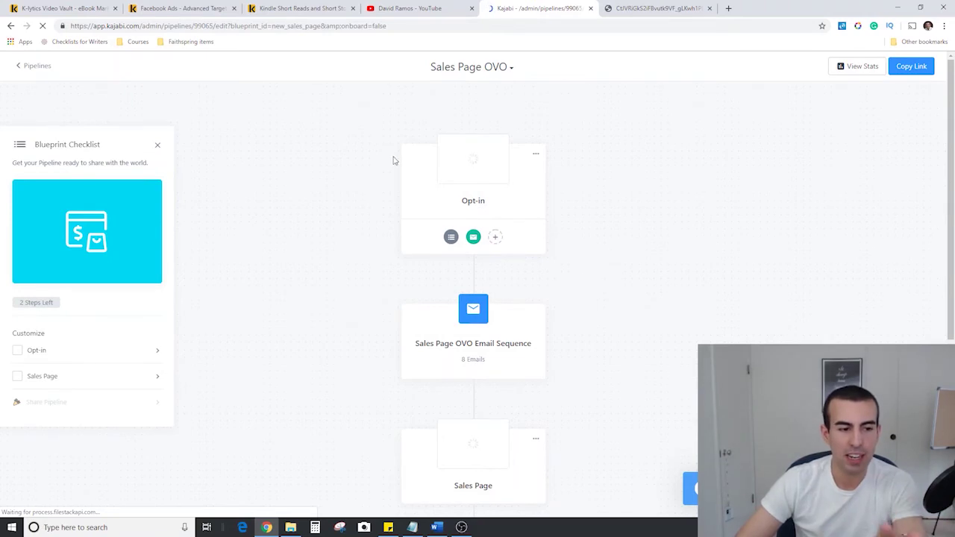
scroll(364, 185, down, 2)
scroll(363, 187, down, 2)
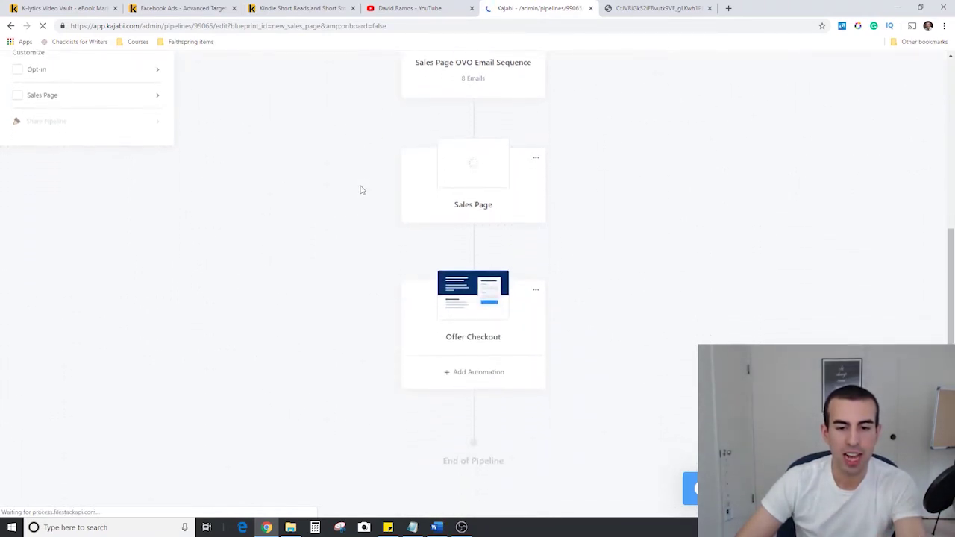
scroll(360, 187, up, 4)
scroll(371, 219, down, 1)
scroll(379, 237, down, 1)
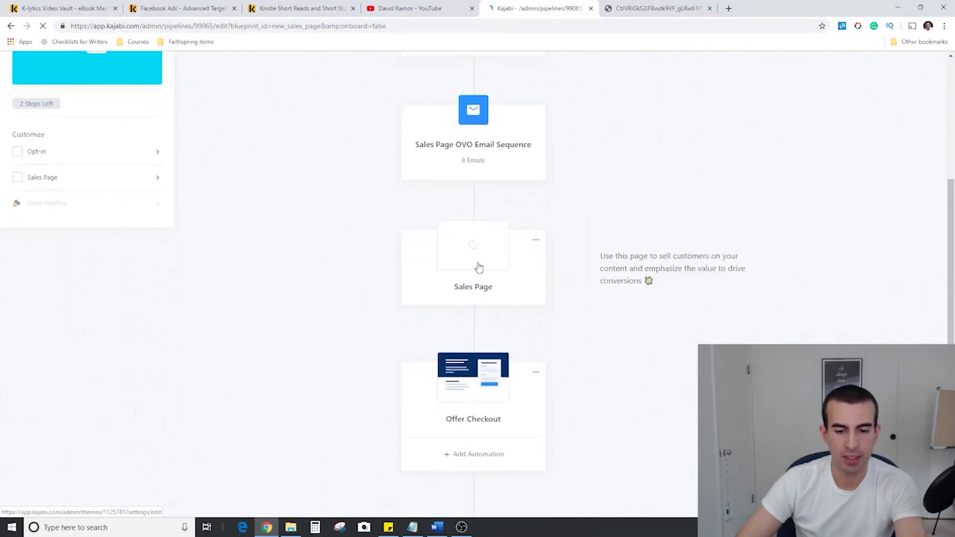
scroll(479, 266, down, 1)
scroll(288, 296, up, 2)
scroll(288, 296, up, 2)
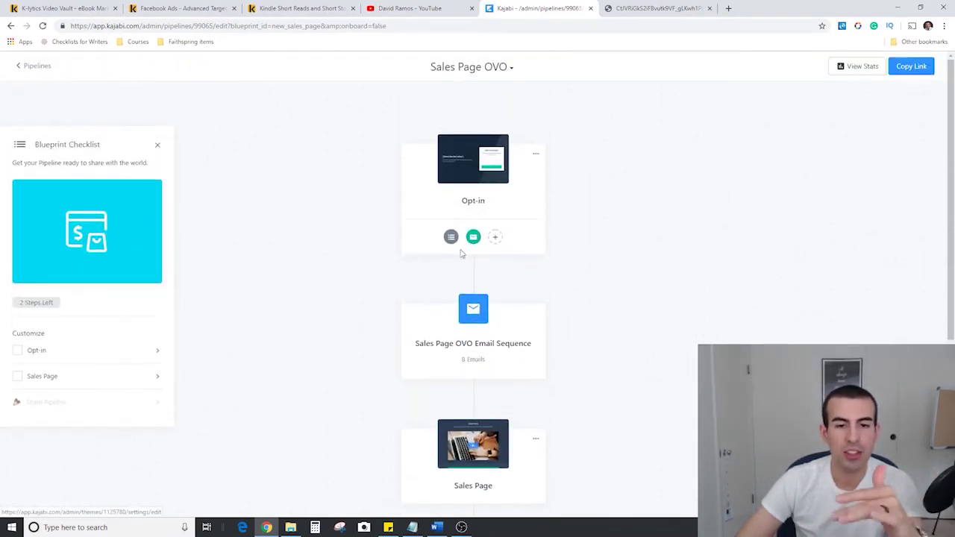
scroll(567, 366, down, 1)
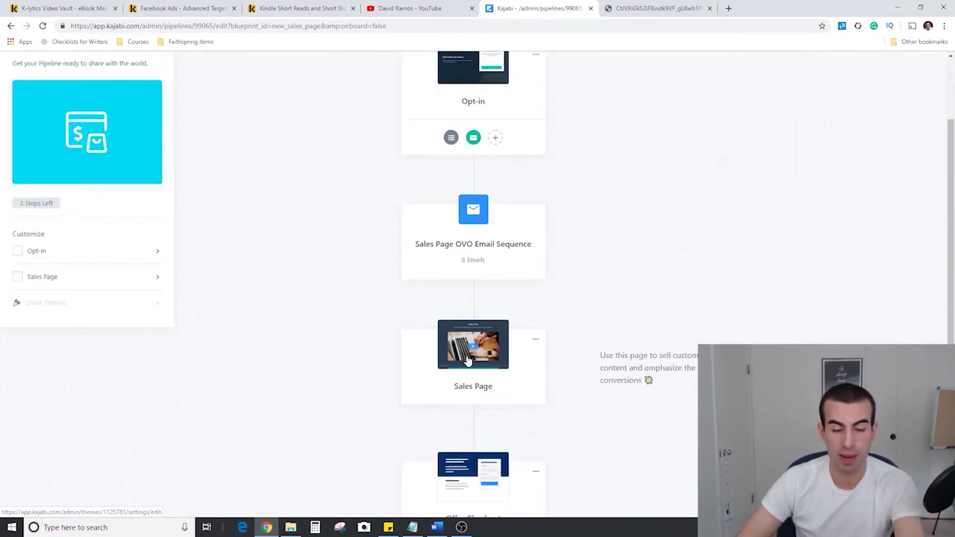
scroll(277, 306, up, 1)
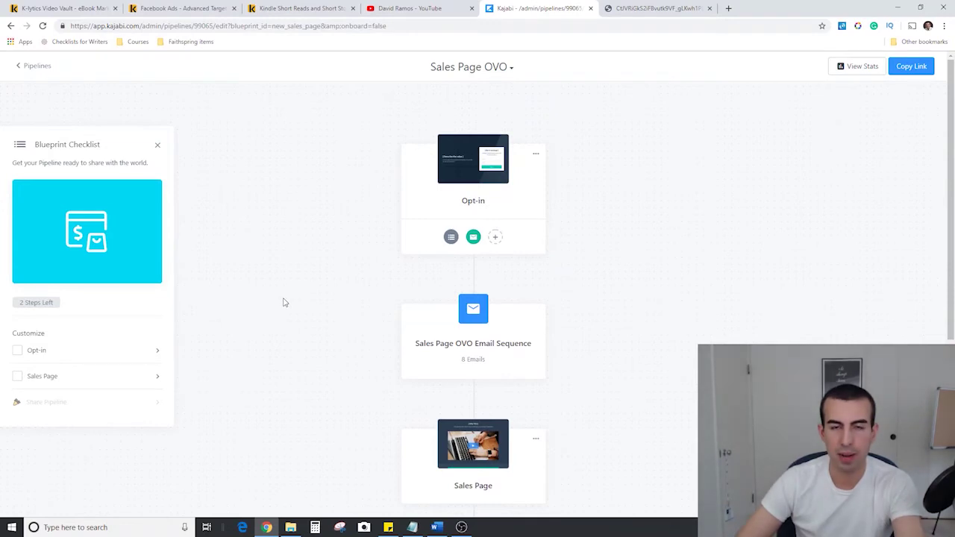
scroll(284, 302, down, 1)
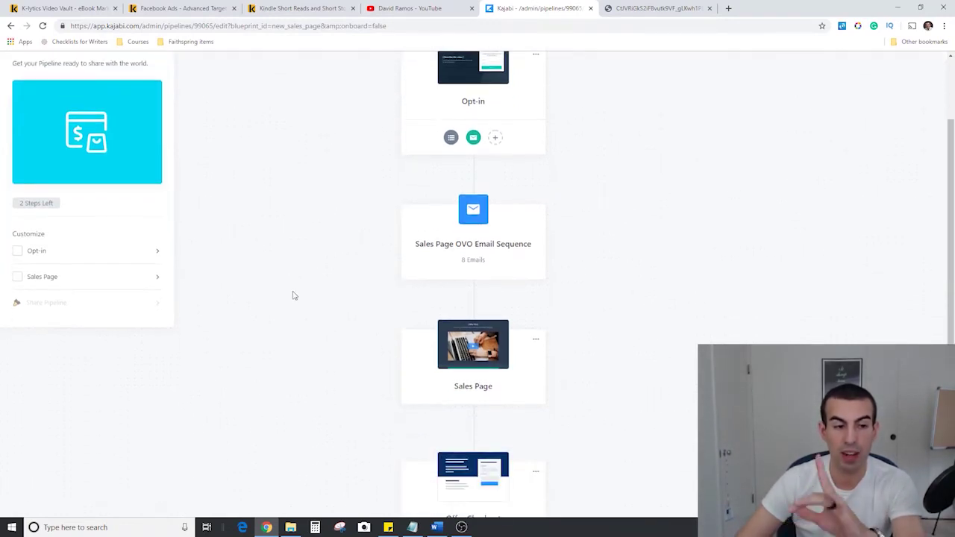
scroll(293, 295, down, 1)
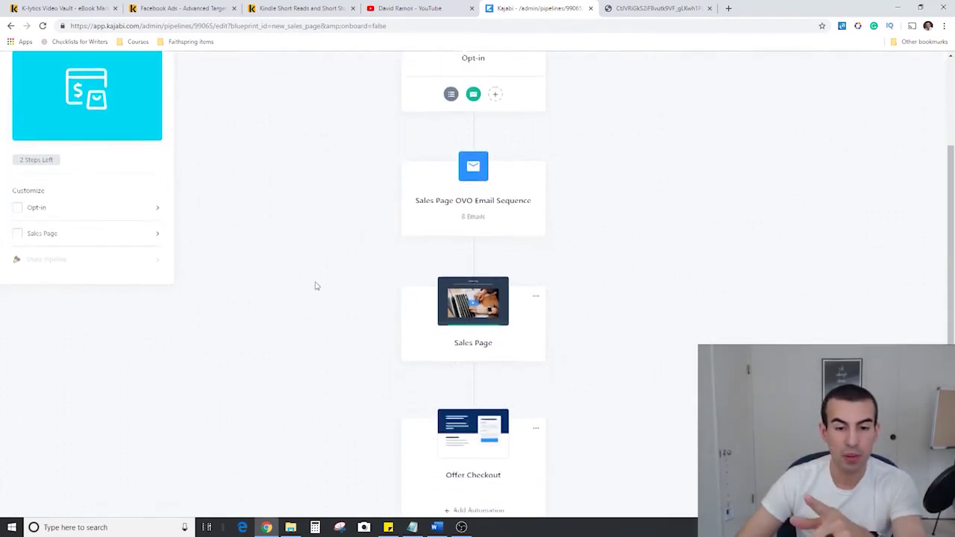
Step: Open the email sequence, read Email #1: Your Why, then return to the overview
click(483, 198)
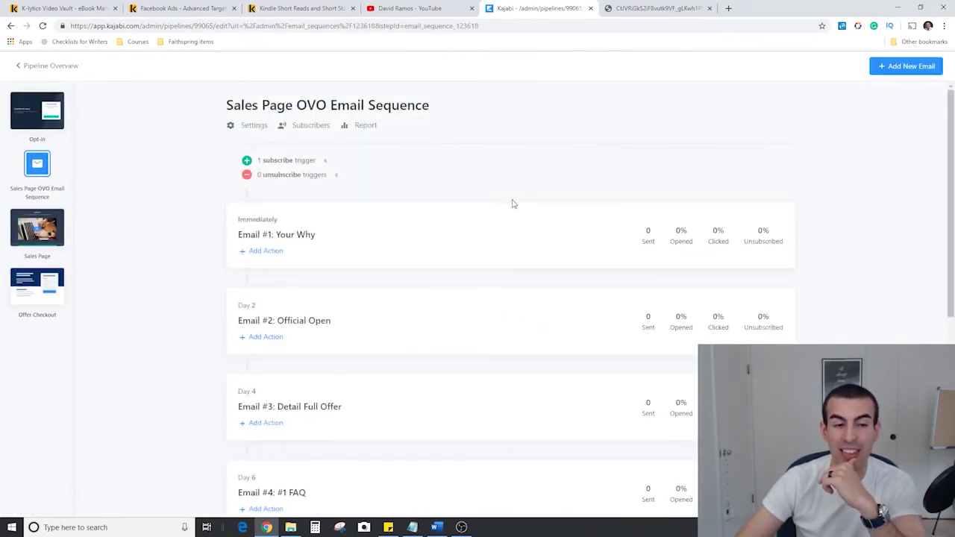
scroll(512, 202, down, 1)
click(305, 192)
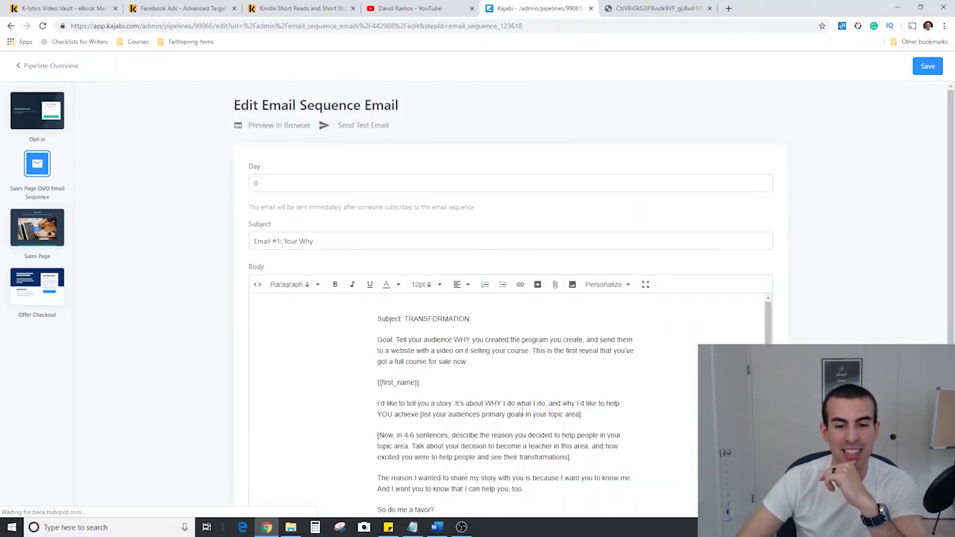
scroll(522, 411, down, 2)
scroll(523, 412, up, 2)
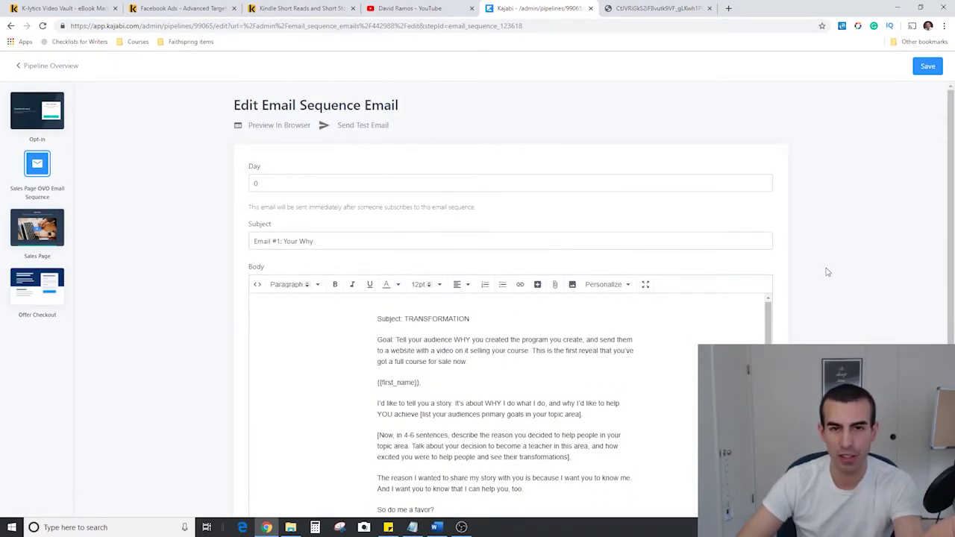
scroll(827, 273, down, 1)
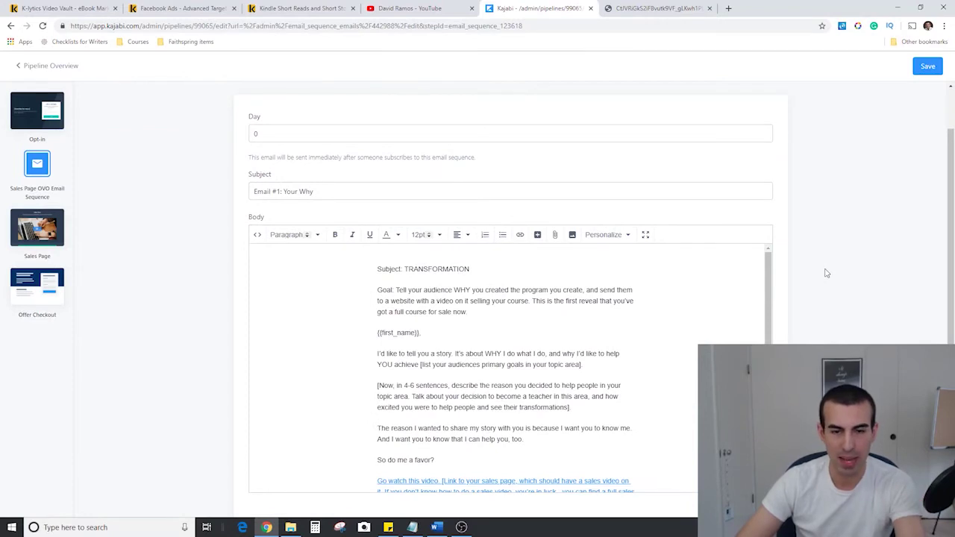
scroll(168, 234, down, 1)
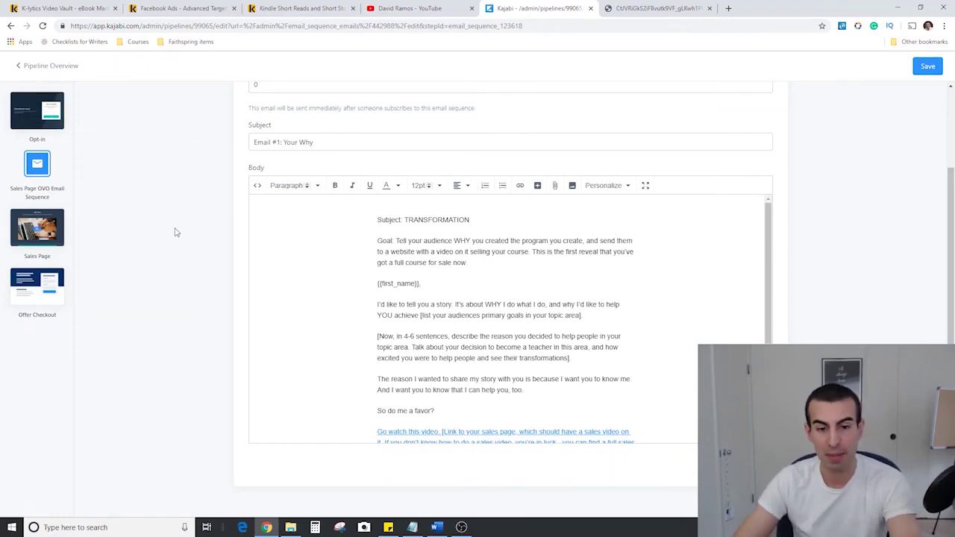
scroll(358, 224, up, 2)
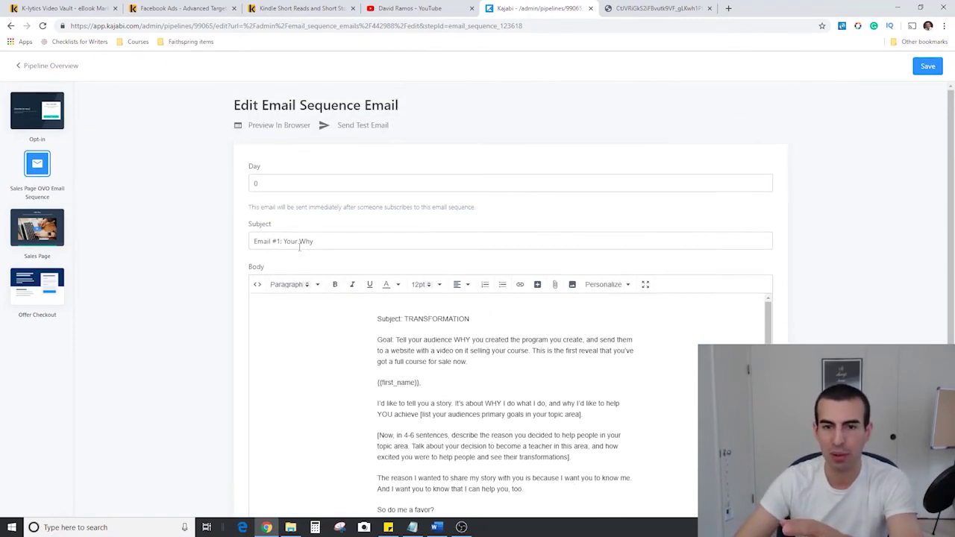
click(72, 77)
Step: Reopen the email sequence and read Email #7: Personal Plea
scroll(508, 231, down, 2)
scroll(507, 231, up, 2)
click(473, 298)
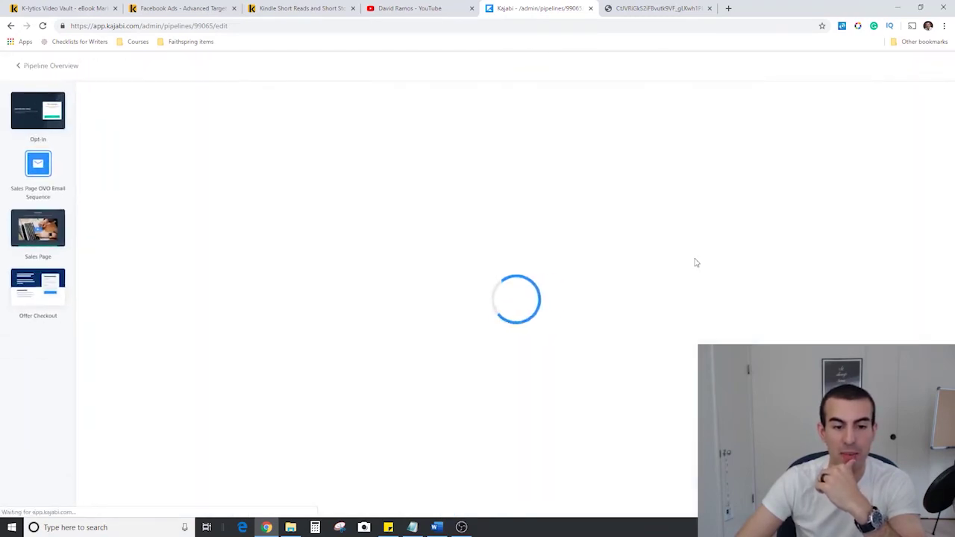
scroll(179, 270, down, 1)
scroll(177, 272, down, 2)
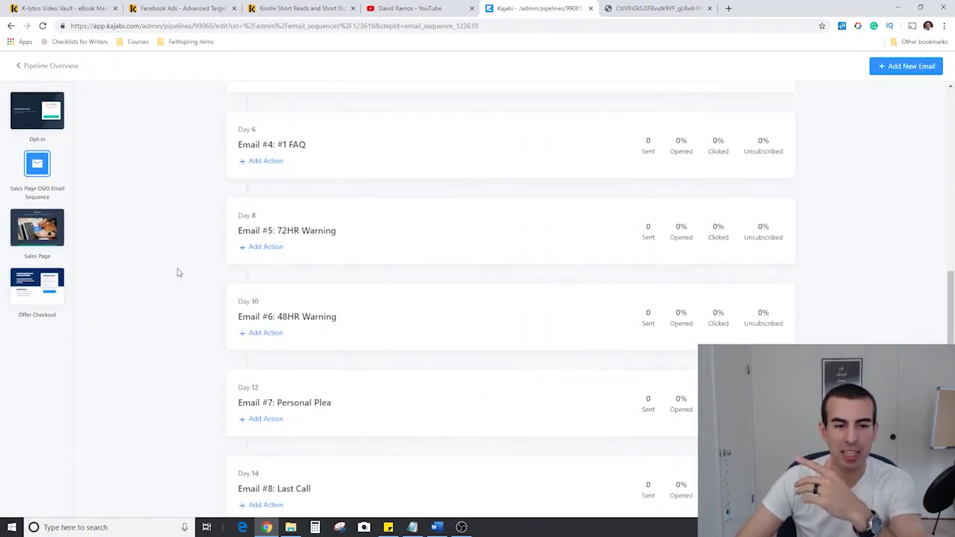
scroll(177, 272, down, 1)
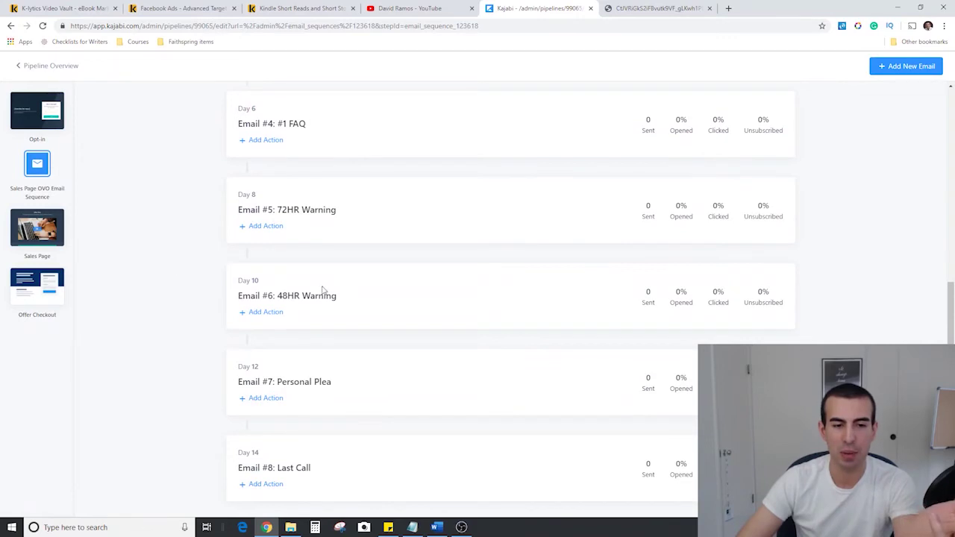
click(309, 377)
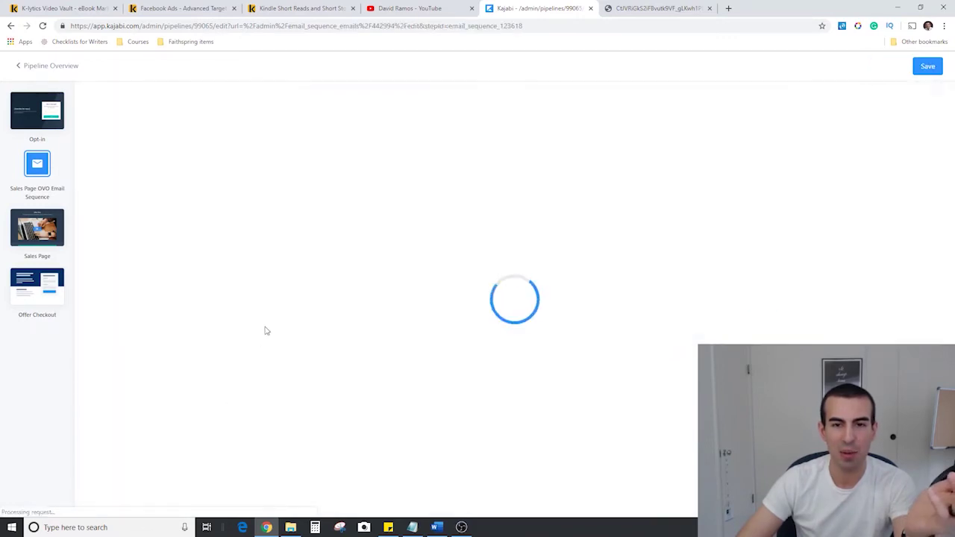
scroll(223, 340, down, 2)
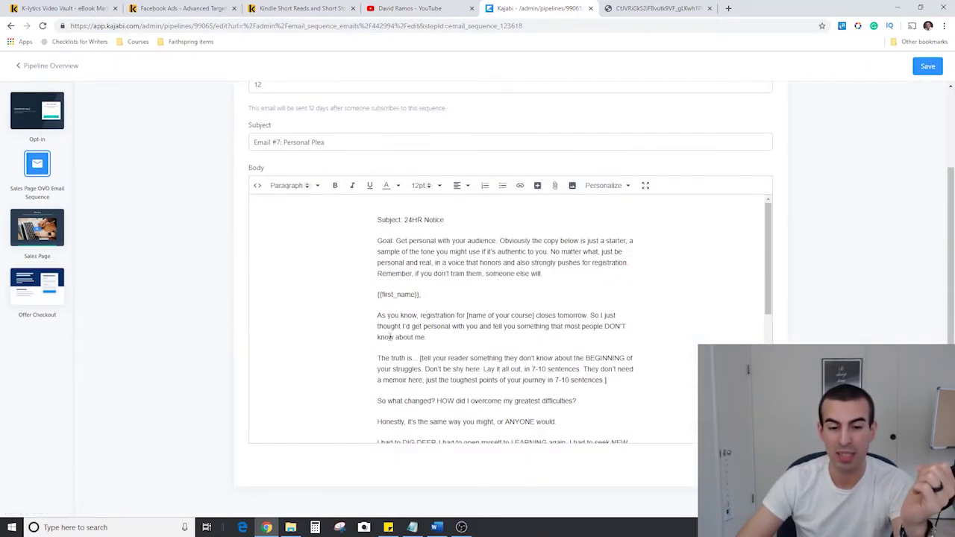
scroll(188, 342, up, 3)
Step: Return to the Pipelines list and delete Sales Page OVO, confirming the prompt
click(45, 65)
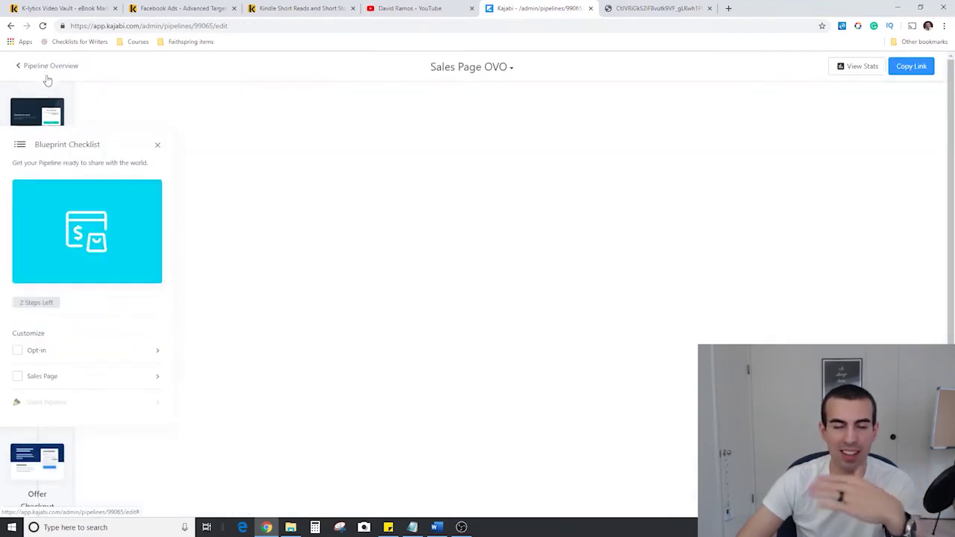
click(38, 66)
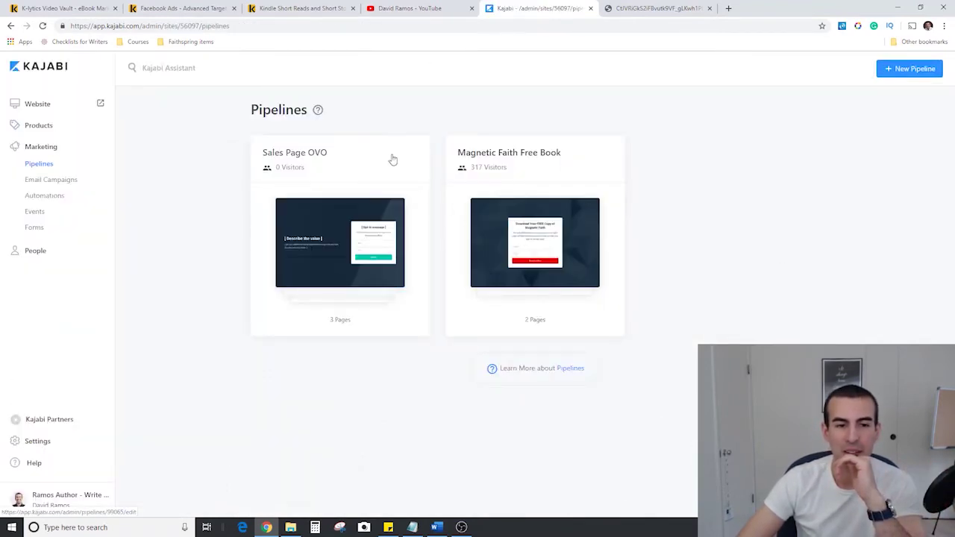
click(319, 153)
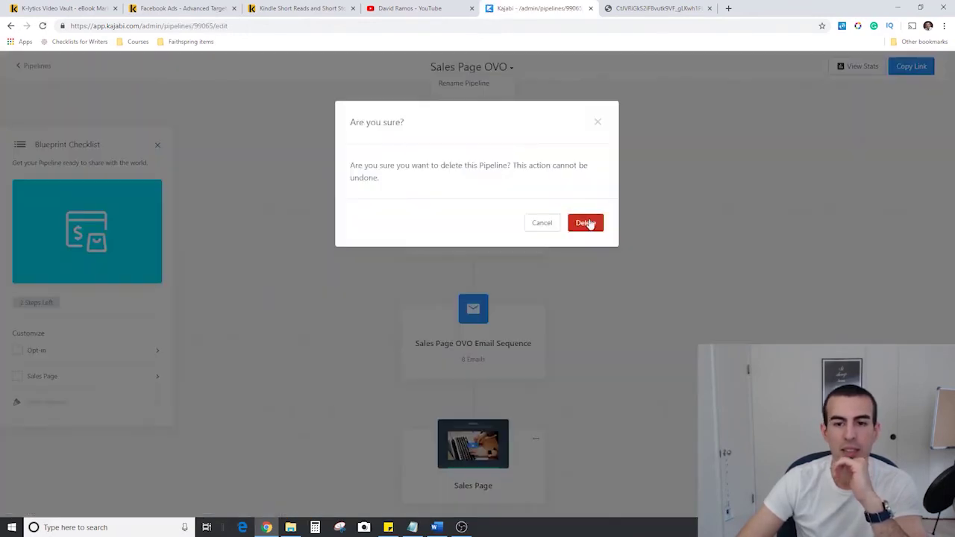
click(586, 222)
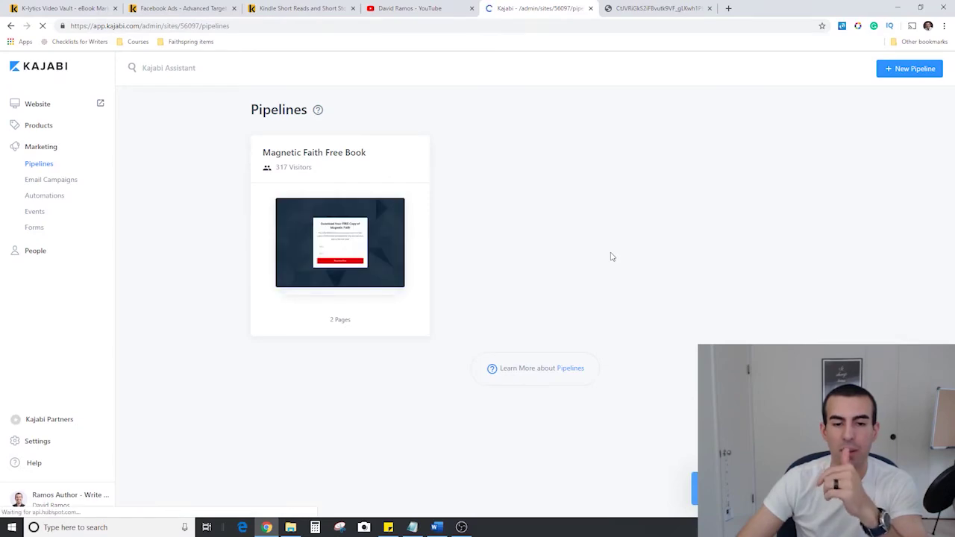
Step: Preview the Zoom Webinar OVO blueprint from the New Pipeline template gallery
click(892, 73)
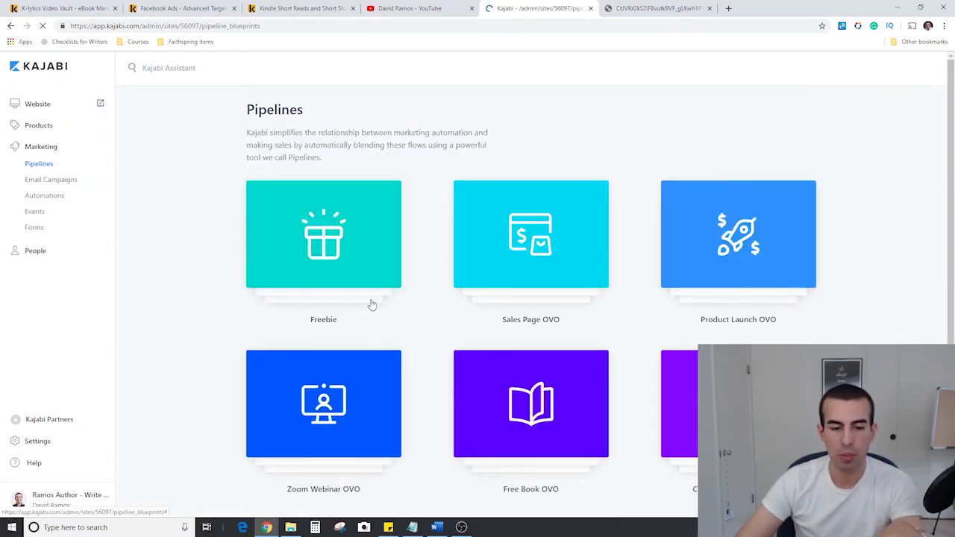
scroll(388, 301, down, 2)
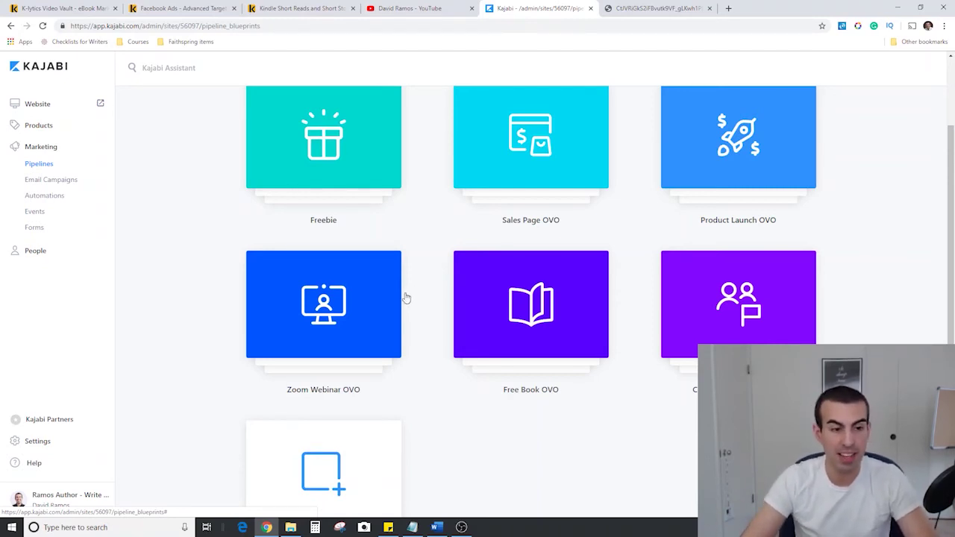
click(365, 311)
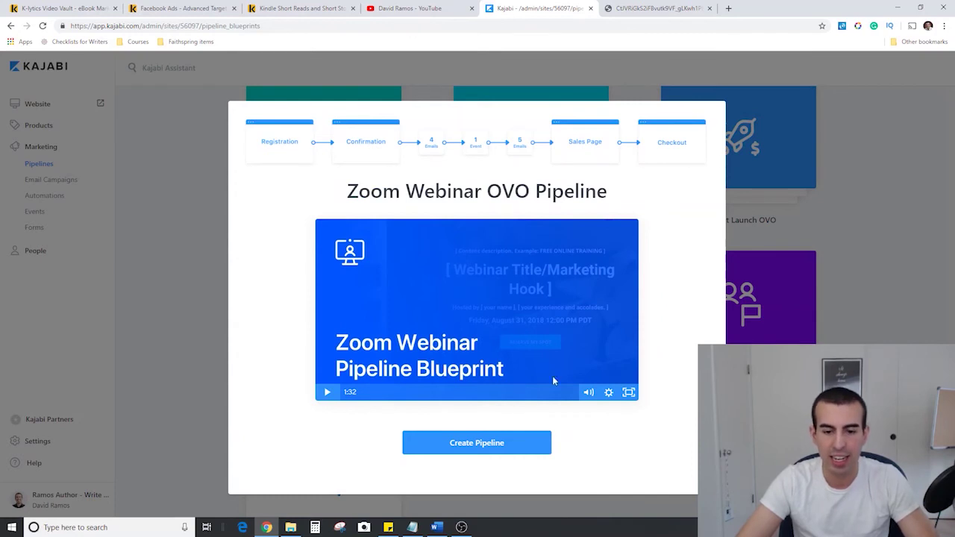
Step: Open the Zoom Webinar OVO setup form and leave its Zoom Link field empty
click(470, 451)
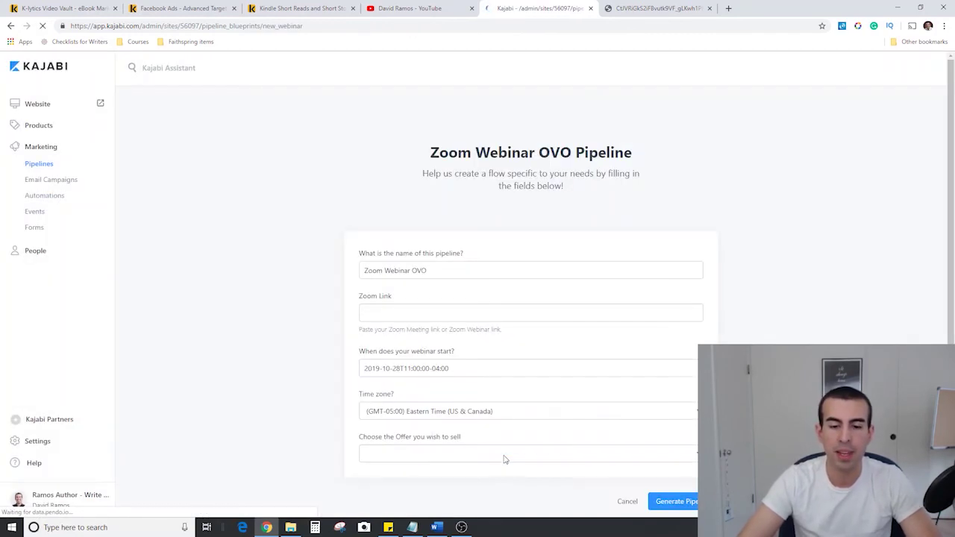
scroll(425, 312, down, 1)
click(419, 301)
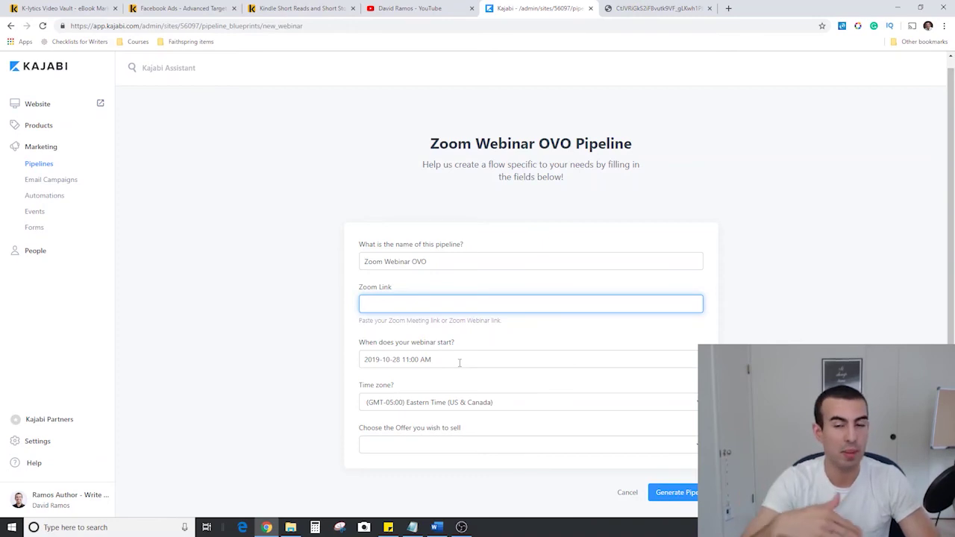
click(257, 263)
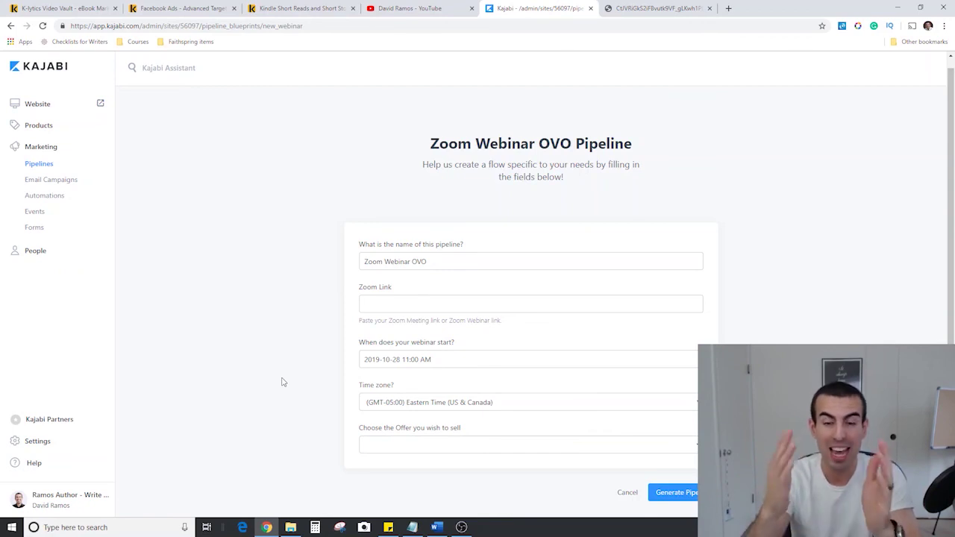
Step: Return to the pipelines list, then preview and close the Product Launch OVO blueprint
click(46, 164)
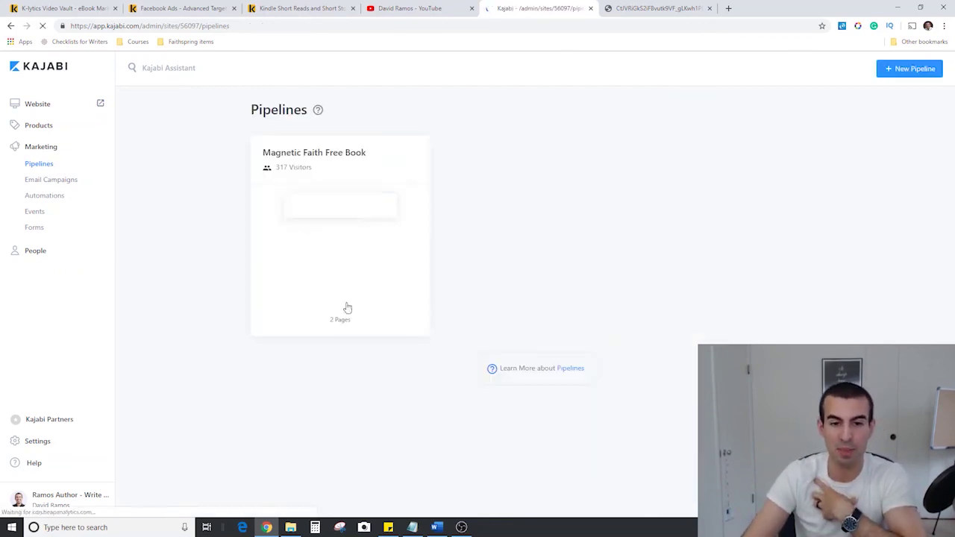
click(901, 72)
scroll(855, 322, down, 1)
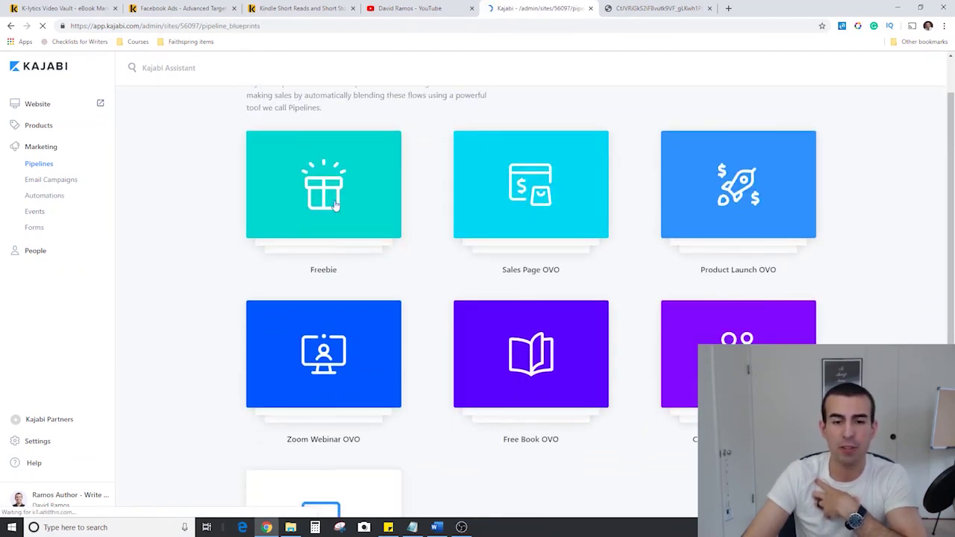
click(779, 215)
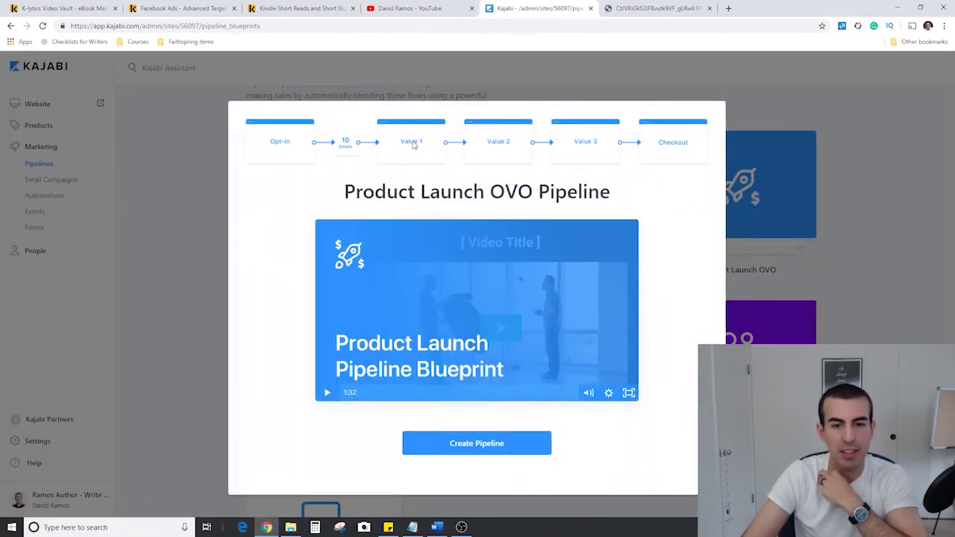
click(824, 150)
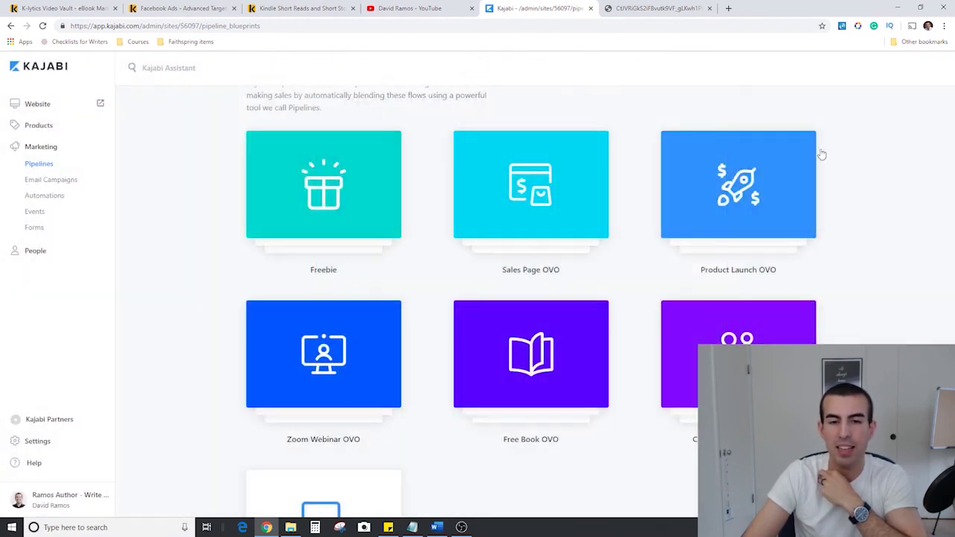
Step: Preview the legacy Product Launch pipeline blueprint under Legacy Pipelines
scroll(641, 246, down, 2)
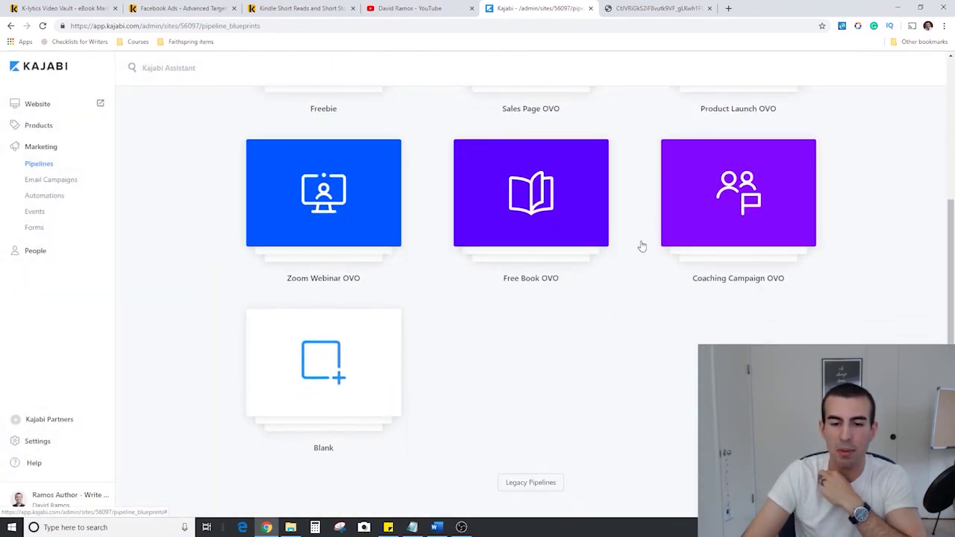
click(531, 482)
click(537, 226)
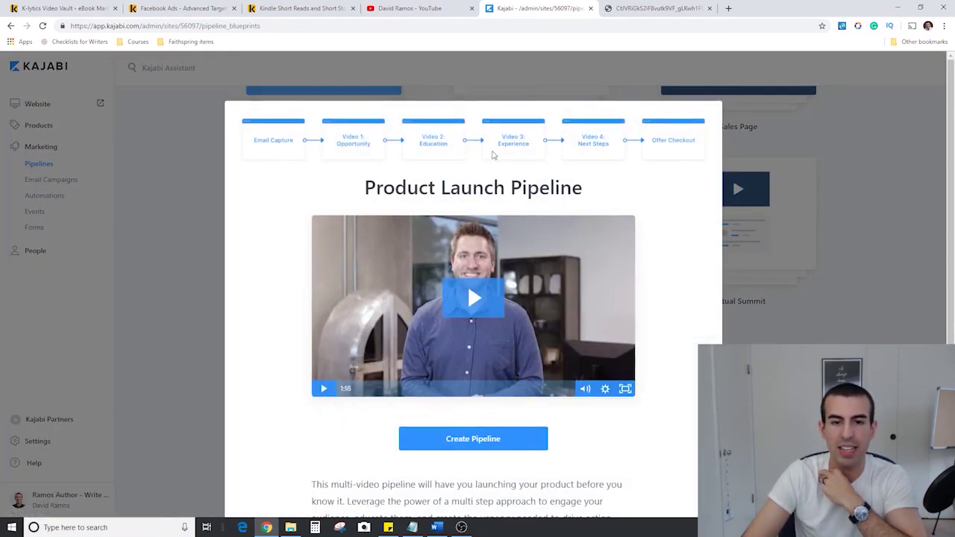
key(alt+Left)
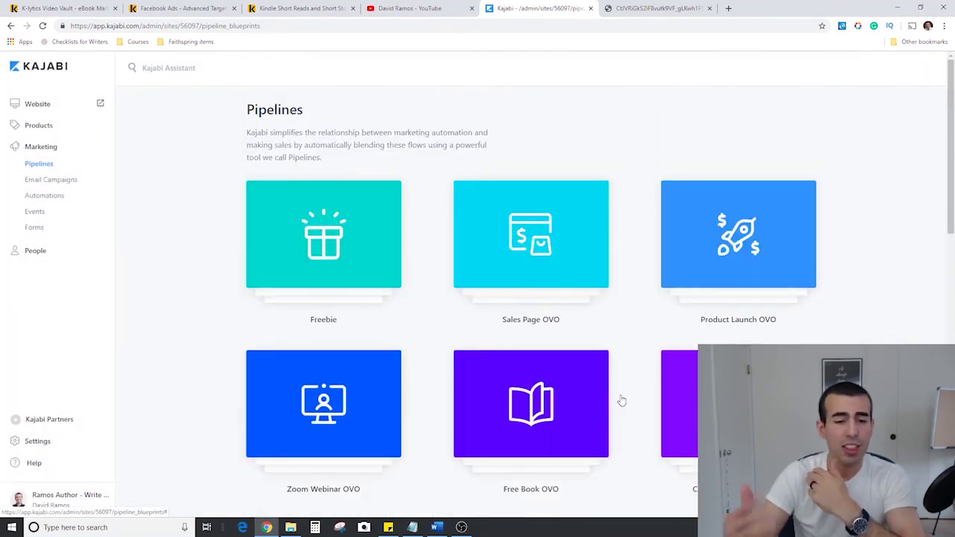
drag(247, 132, 328, 165)
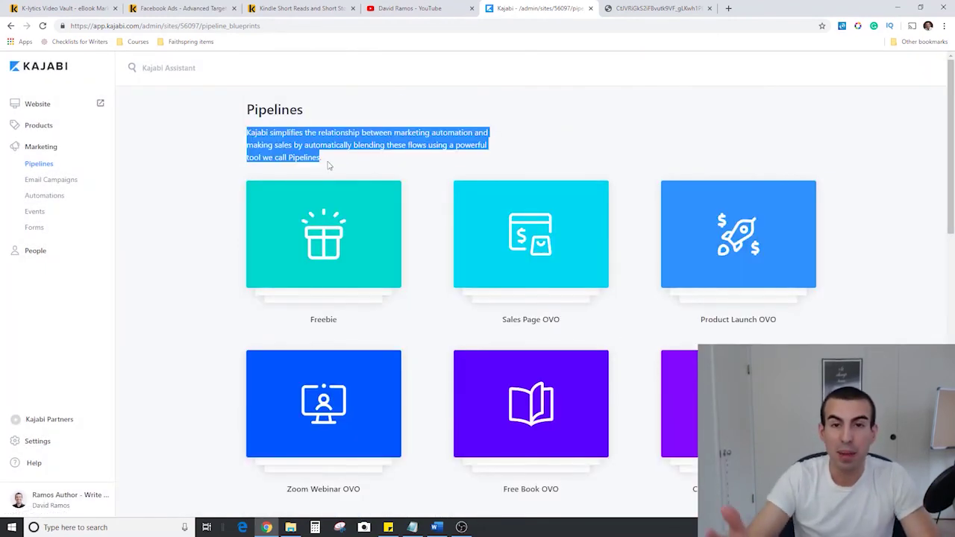